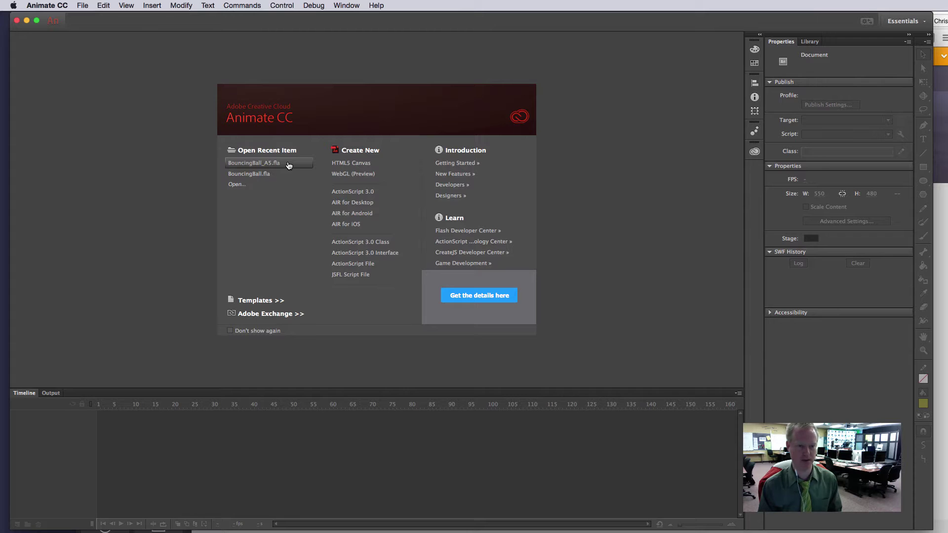
Open BouncingBall_AS.fla, rewind to frame 1 and play the ball animation to frame 24.
left_click(289, 165)
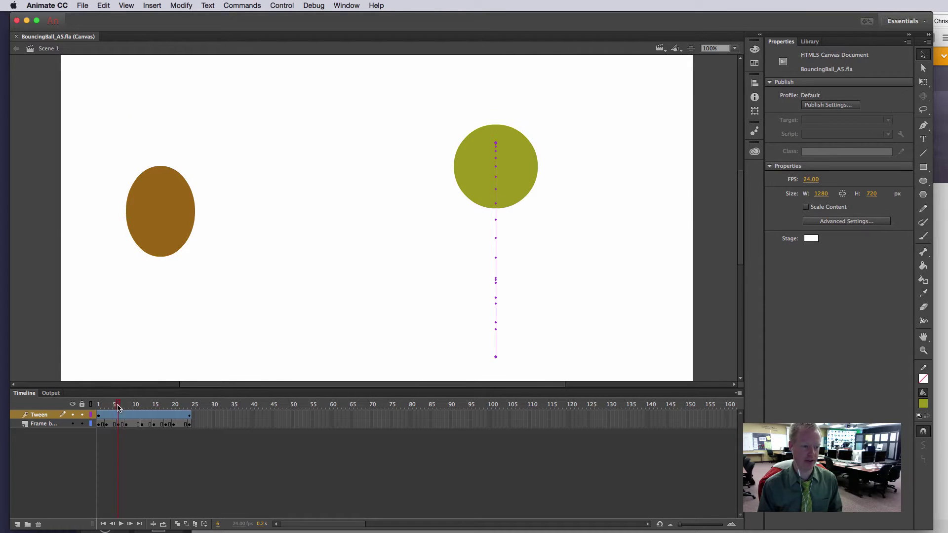
left_click_drag(116, 407, 85, 406)
key("Return")
key("Return")
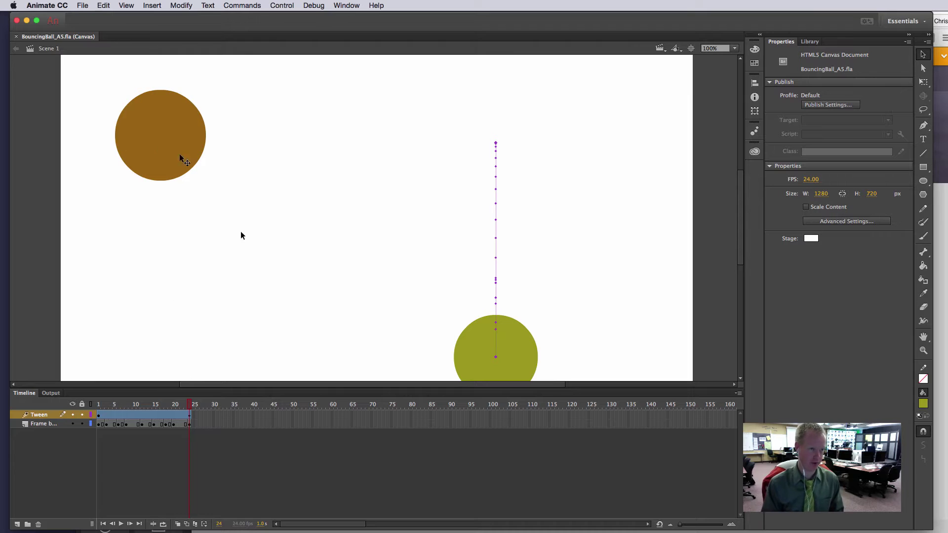
Close the BouncingBall_AS.fla tab and create Untitled-1 as a new 550×400 HTML5 Canvas document.
left_click(82, 5)
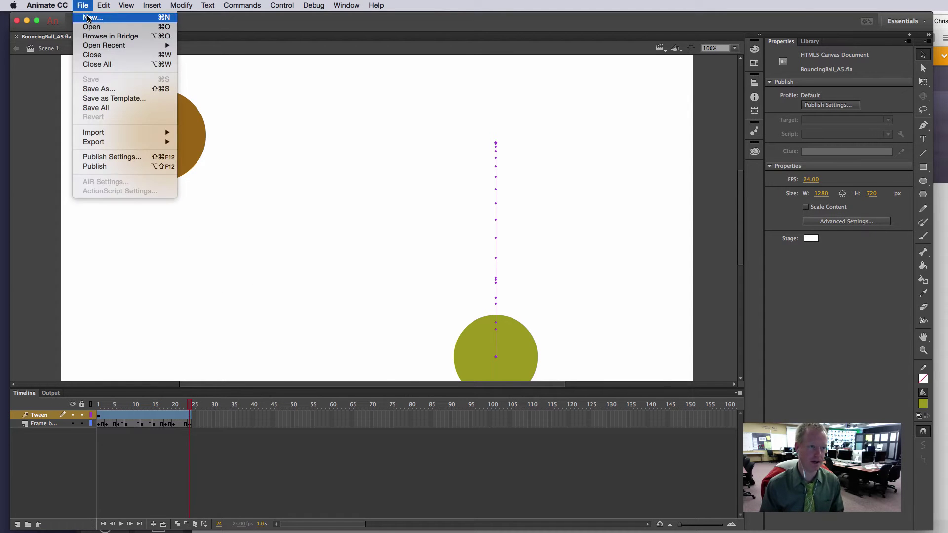
left_click(292, 198)
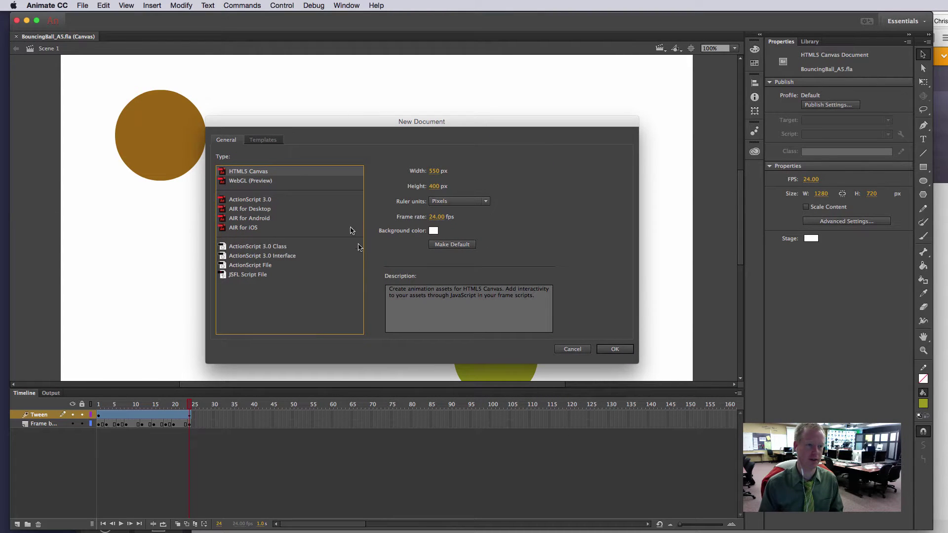
left_click(573, 349)
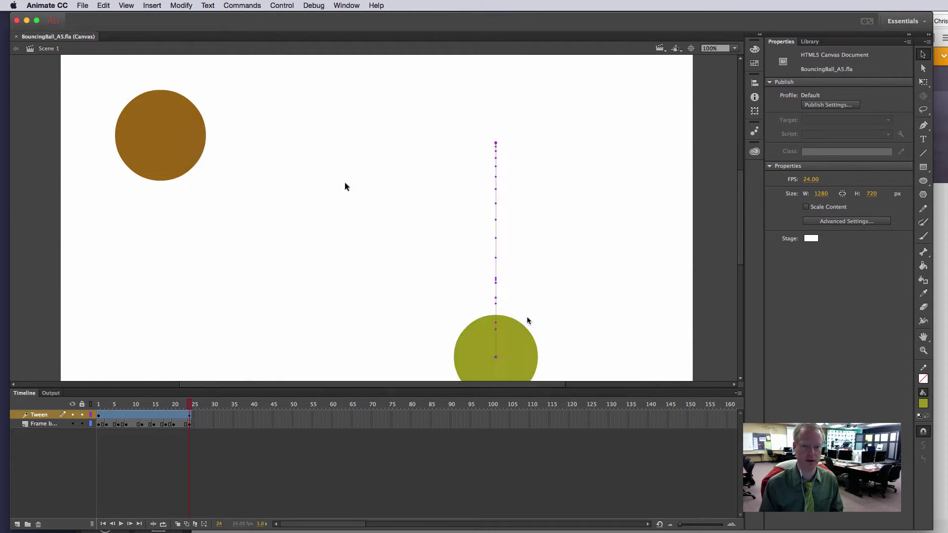
left_click(16, 37)
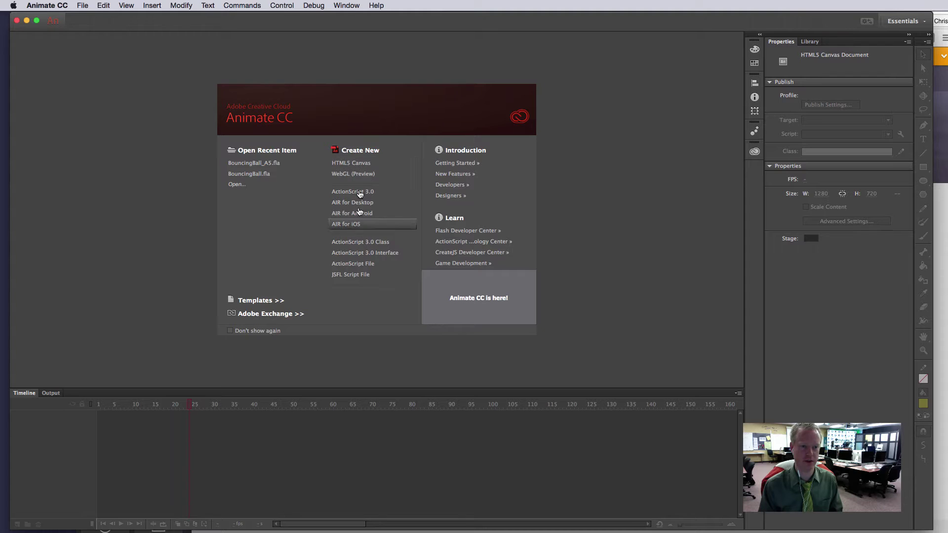
left_click(358, 163)
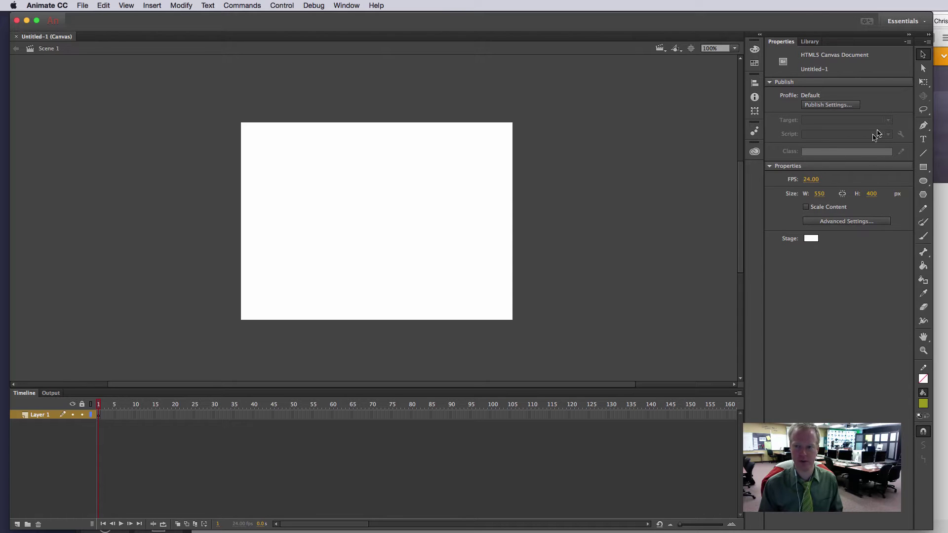
Enlarge the program window to fill the screen and set the stage size to 1280×720 px.
left_click_drag(762, 22, 756, 22)
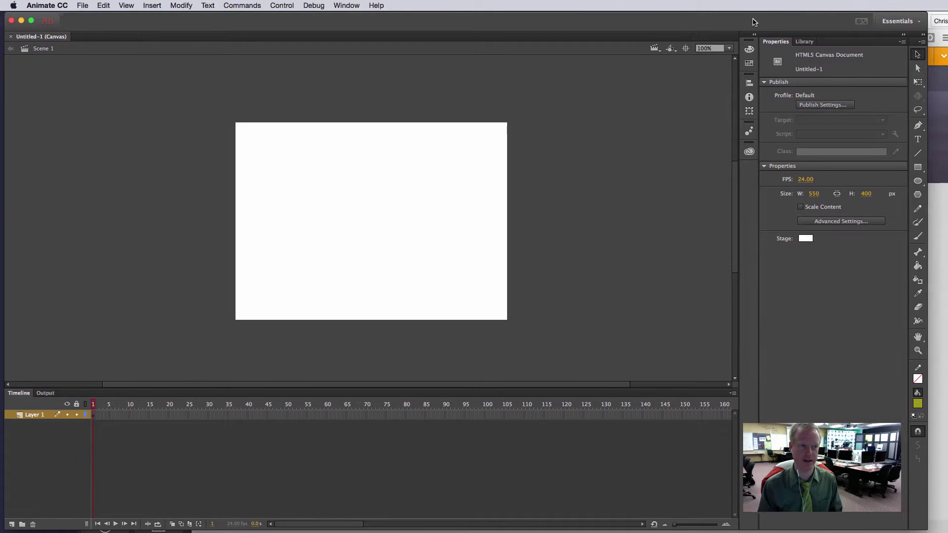
left_click_drag(922, 526, 941, 529)
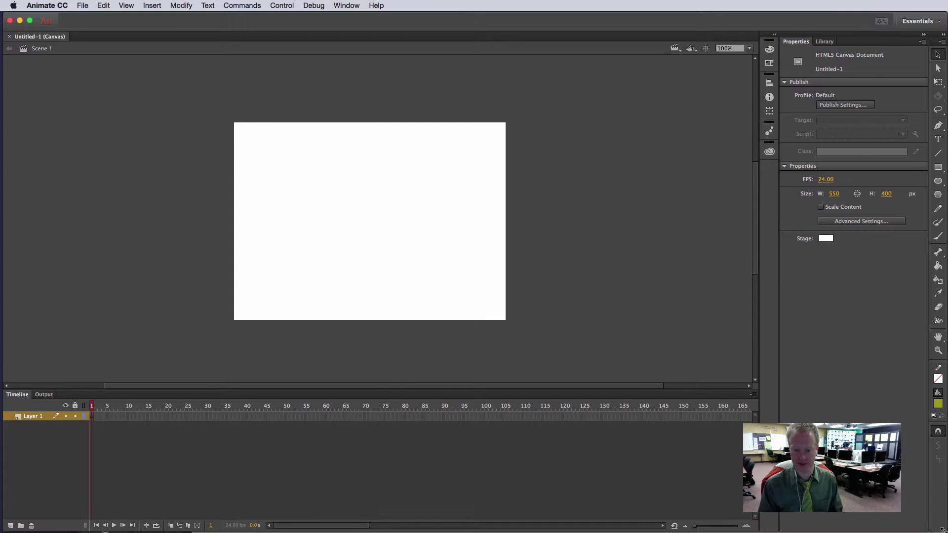
left_click(833, 195)
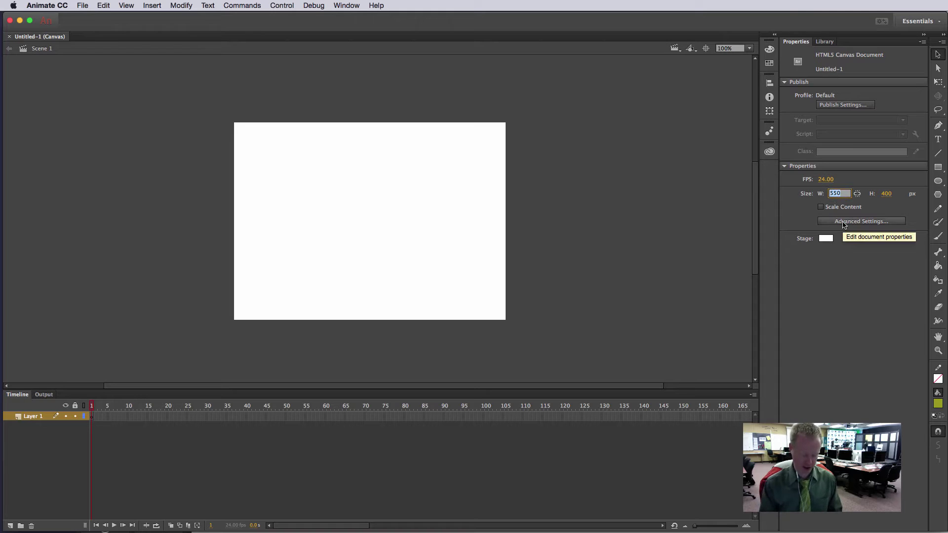
type("1280")
key("Tab")
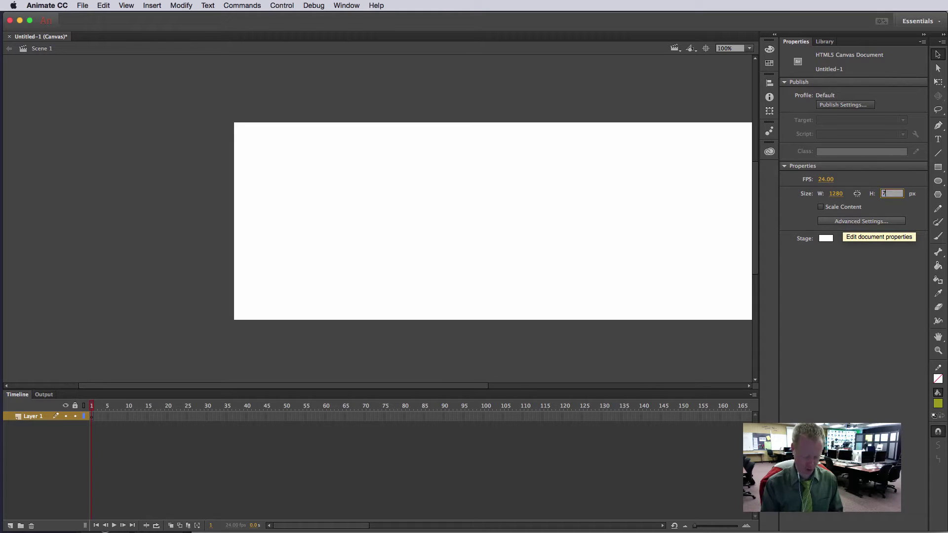
type("720")
key("Return")
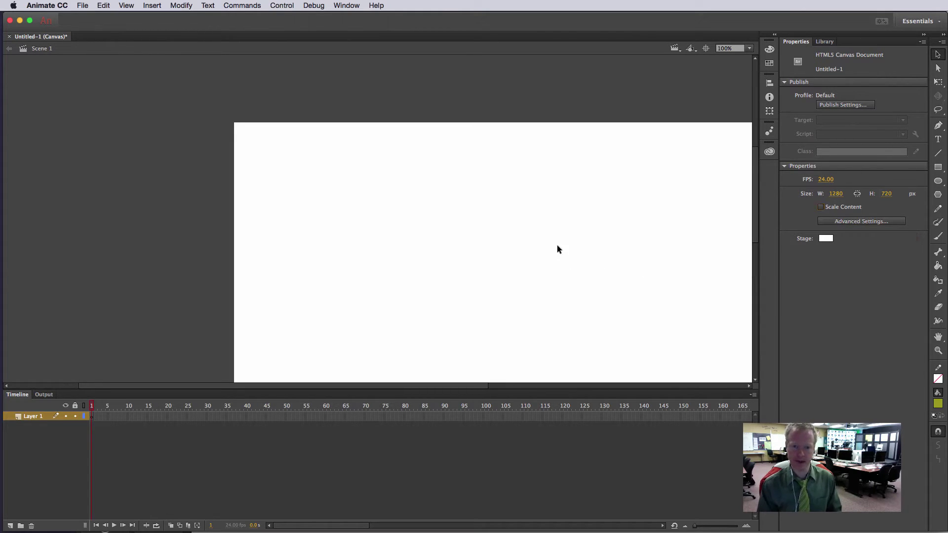
Zoom out and scroll to inspect the whole 1280×720 stage, then return to 100% zoom.
scroll(557, 250, "down", 3)
scroll(557, 249, "right", 5)
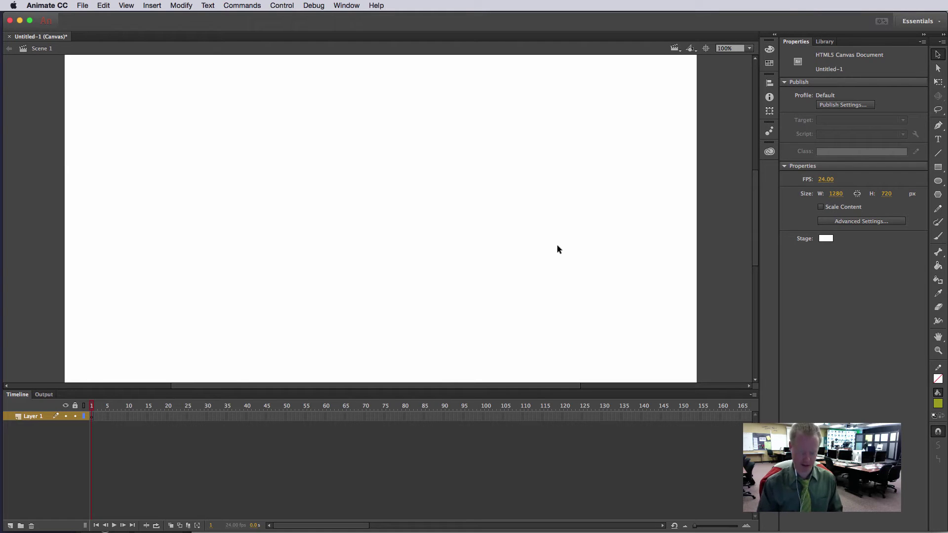
key("super+minus")
key("super+equal")
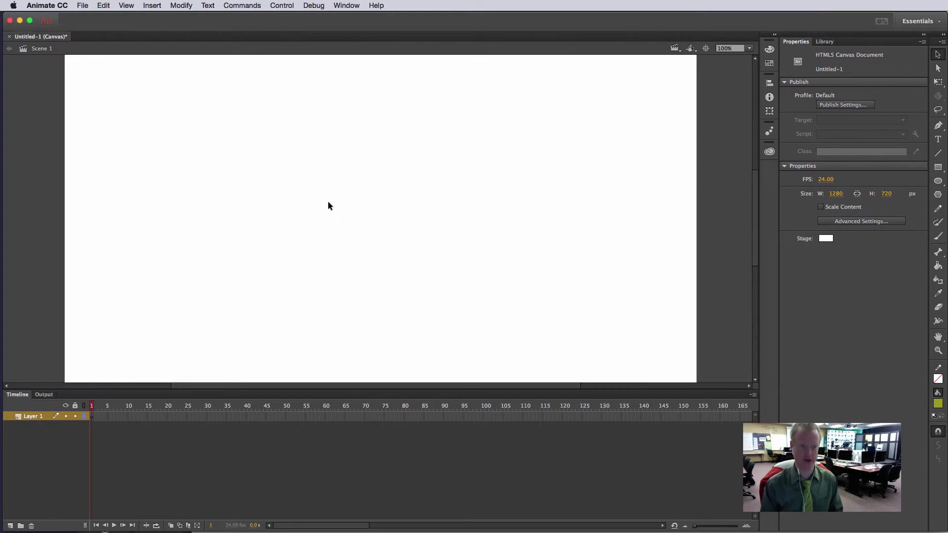
scroll(328, 204, "right", 10)
scroll(328, 204, "up", 2)
scroll(387, 241, "left", 12)
scroll(387, 241, "down", 2)
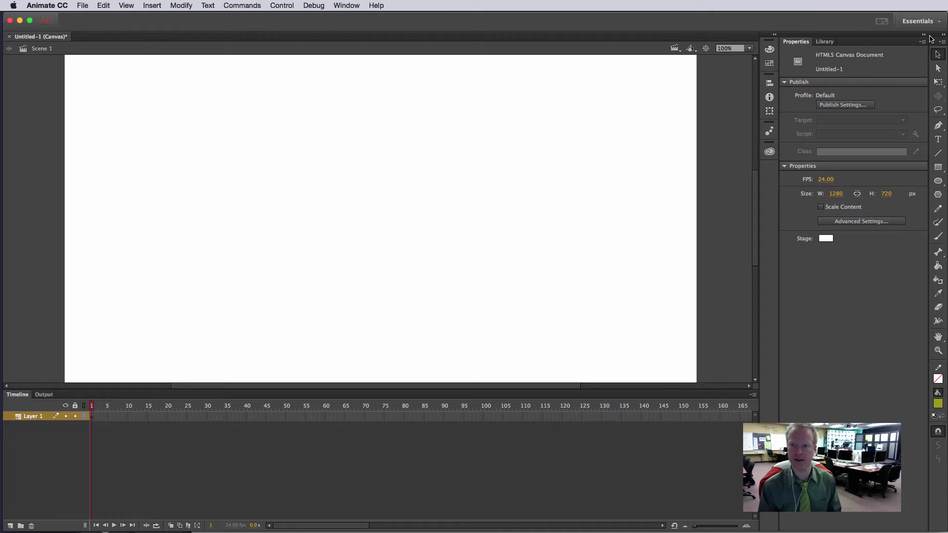
left_click(918, 21)
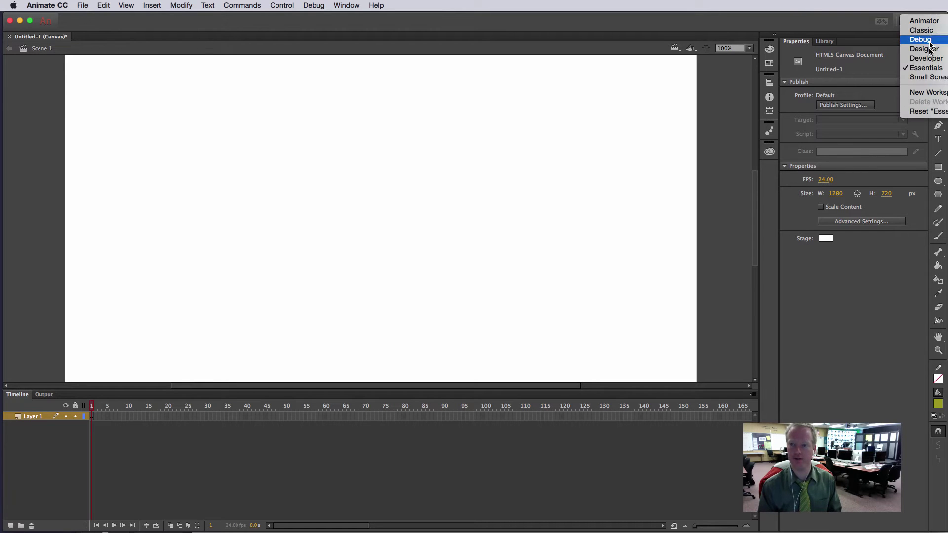
left_click(604, 376)
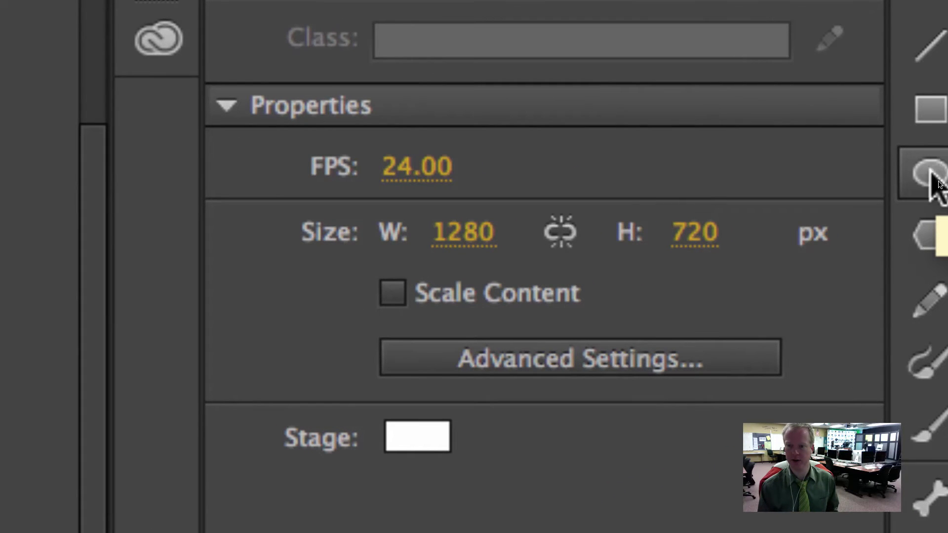
Draw a circle about 102 px wide near the stage's top-left with the Oval tool.
left_click(912, 179)
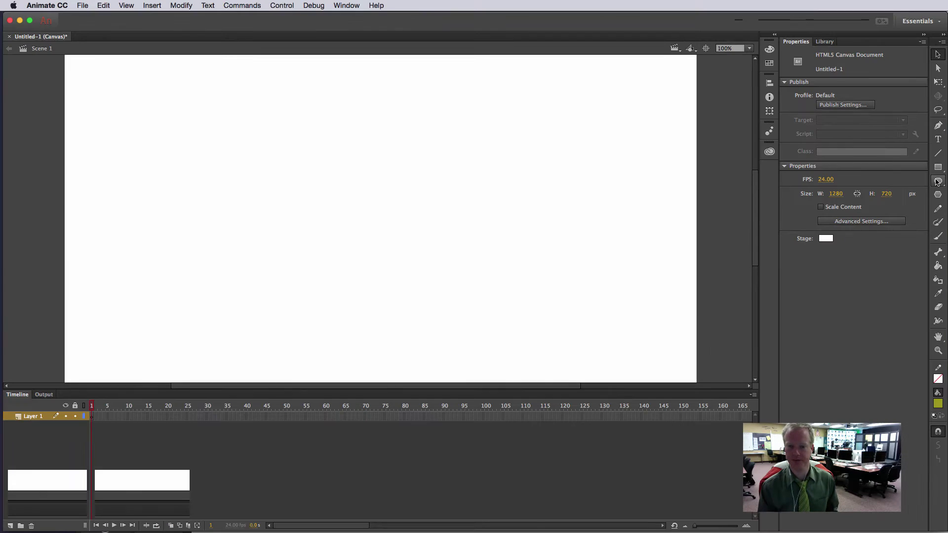
left_click(938, 182)
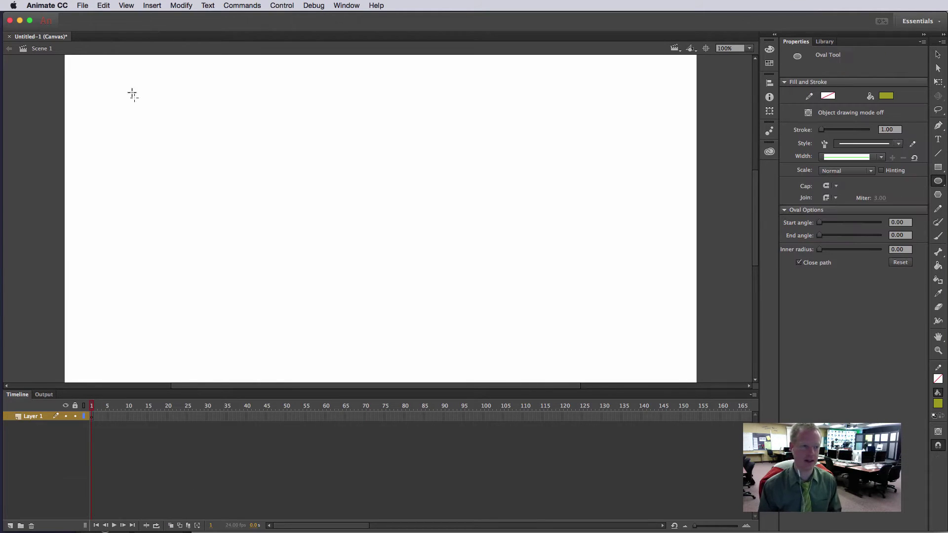
left_click_drag(125, 99, 176, 148)
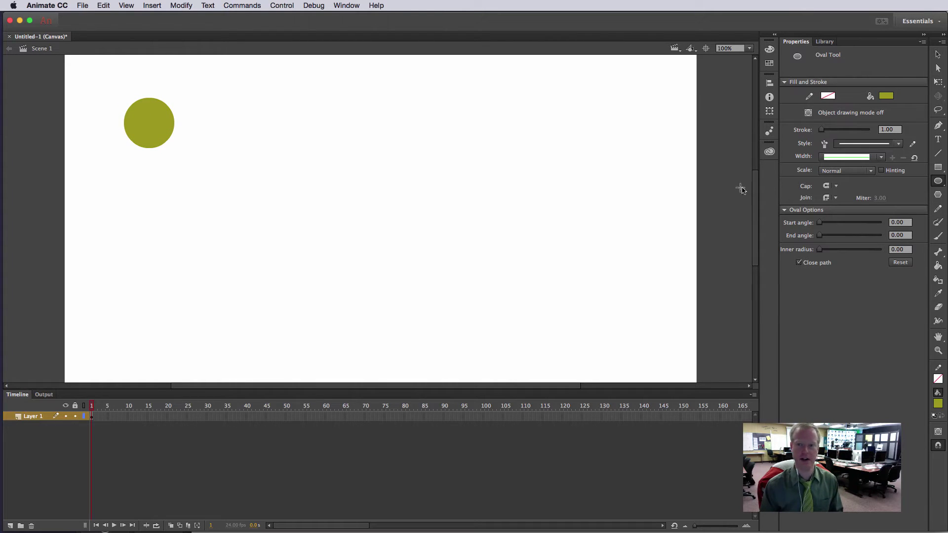
Recolour the circle's fill to bright green #00FF00.
left_click(938, 54)
left_click(144, 125)
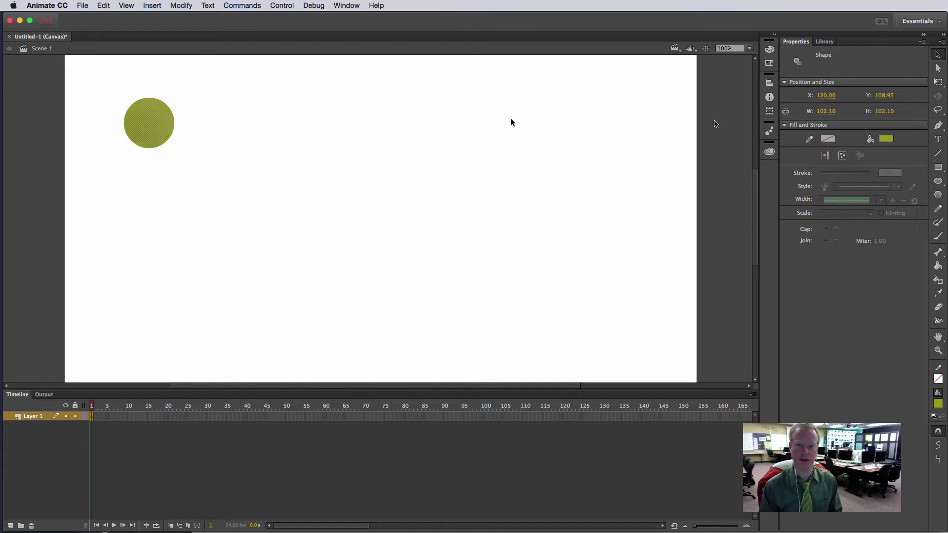
left_click(887, 139)
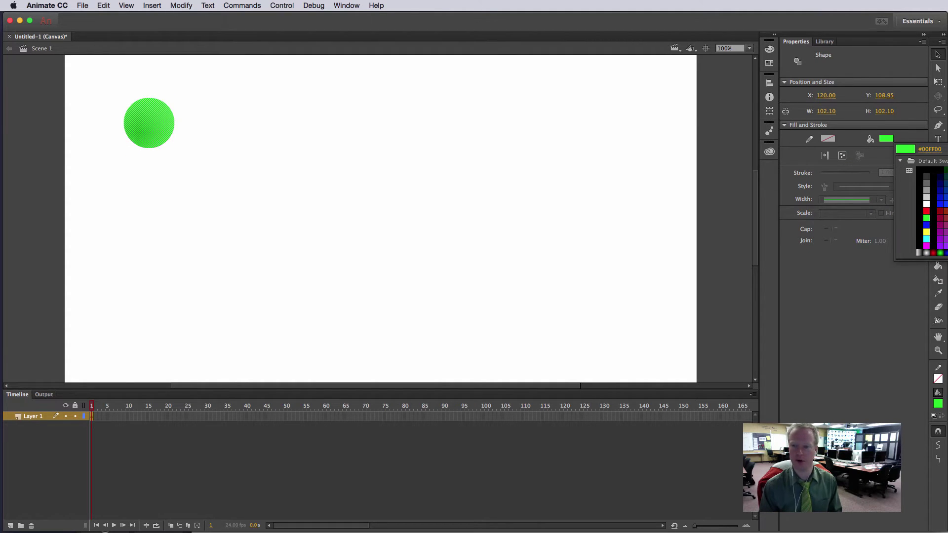
left_click(926, 218)
left_click(117, 105)
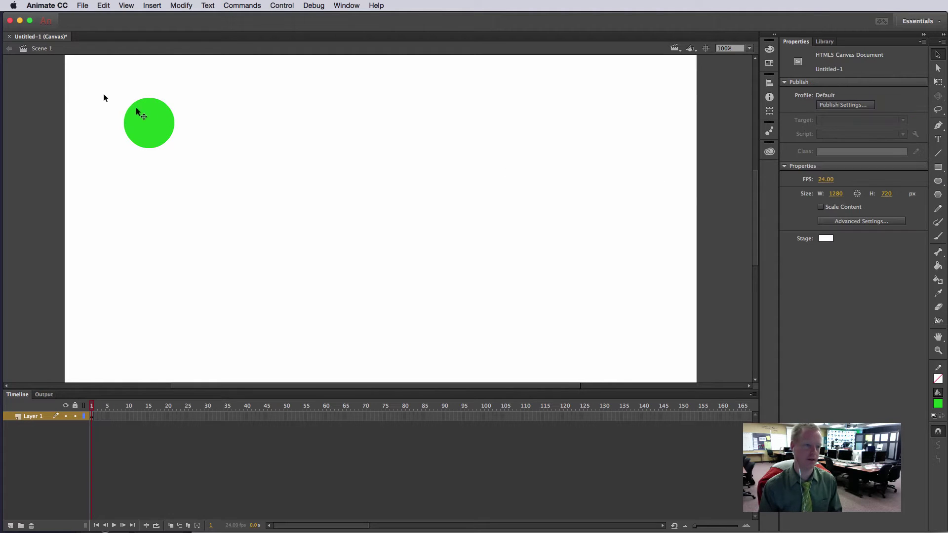
left_click(146, 112)
left_click(167, 187)
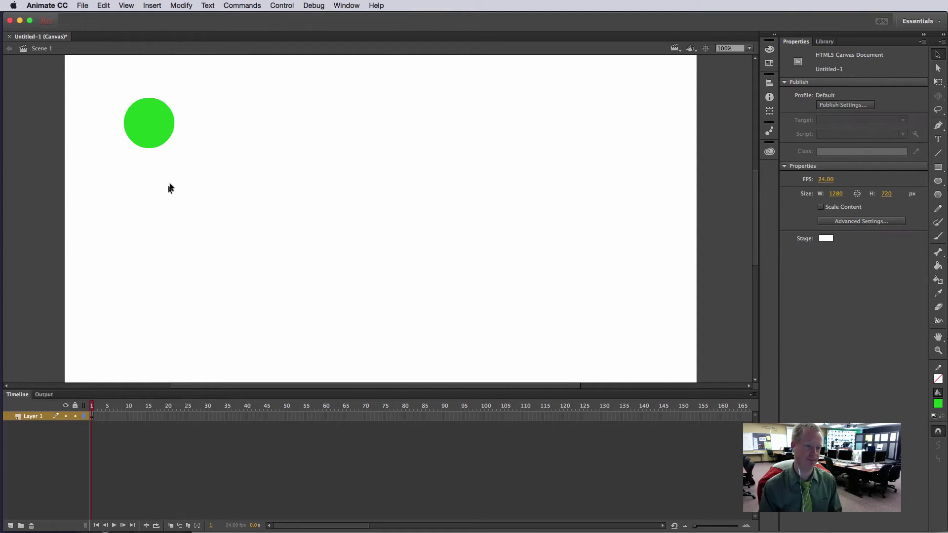
left_click(153, 132)
left_click(173, 184)
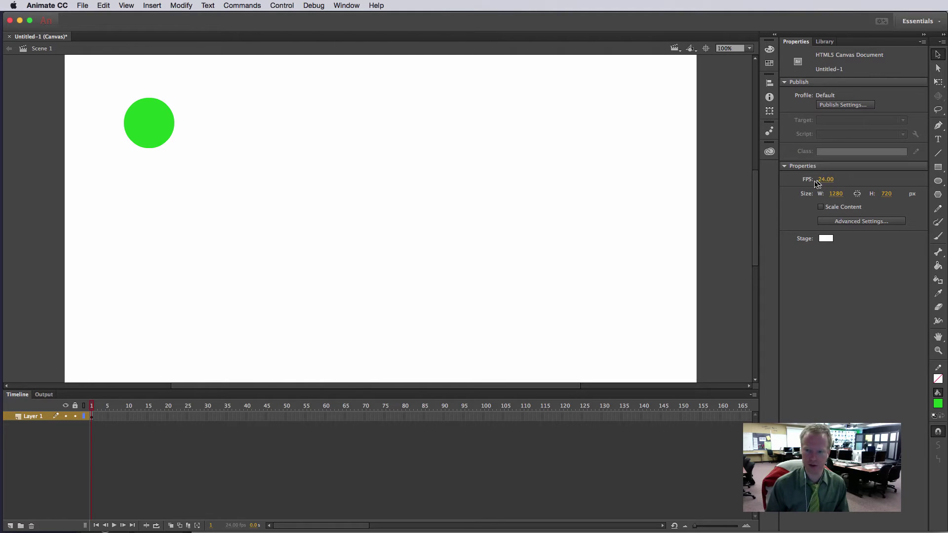
Extend Layer 1 to frame 24 and insert a keyframe at frame 12.
right_click(183, 417)
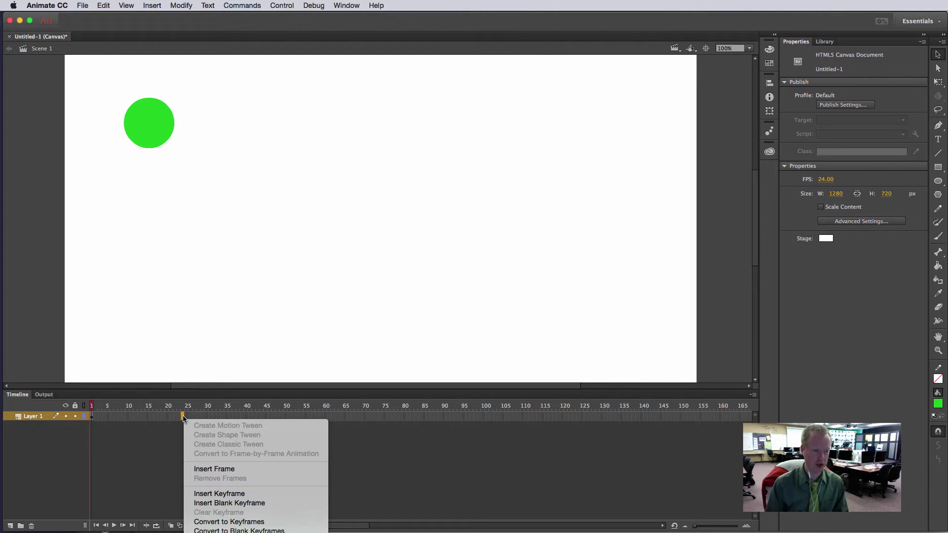
left_click(244, 495)
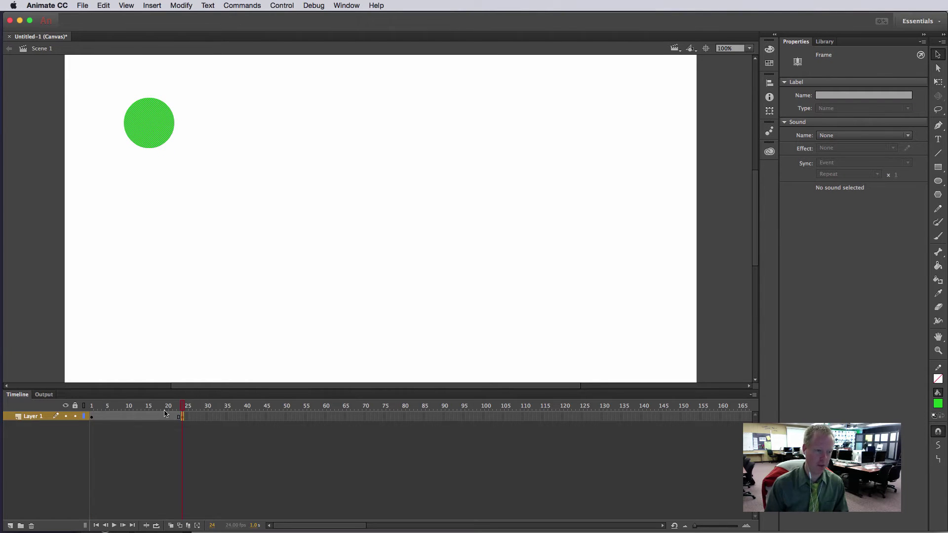
left_click(135, 416)
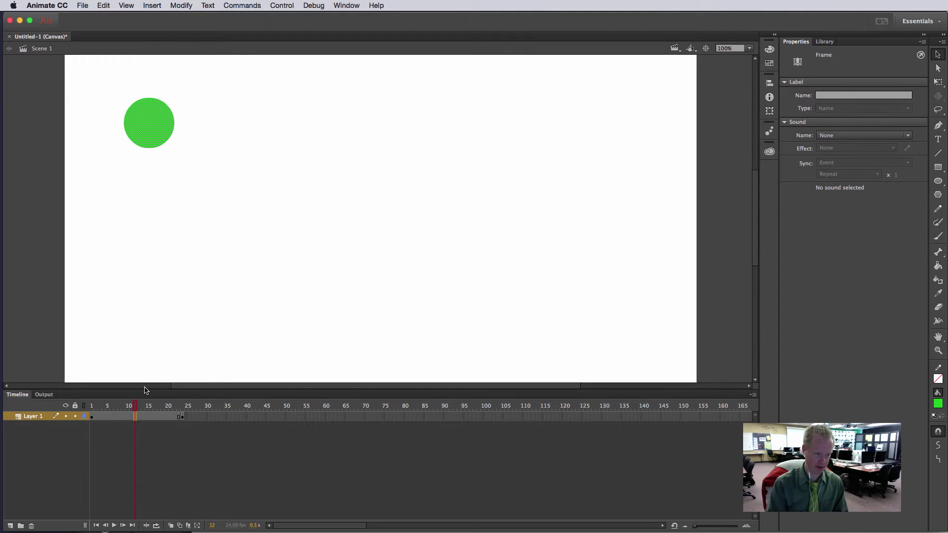
key("F6")
scroll(146, 390, "right", 3)
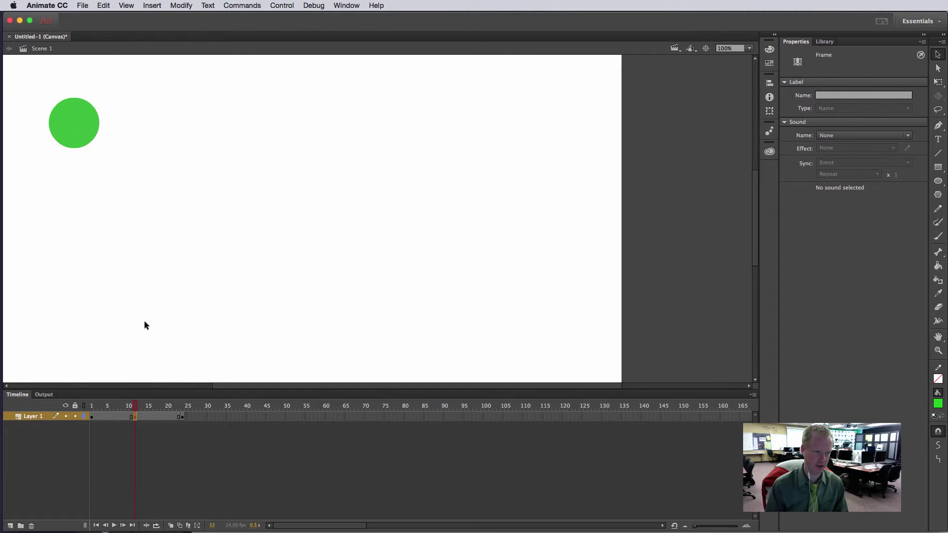
scroll(145, 323, "left", 6)
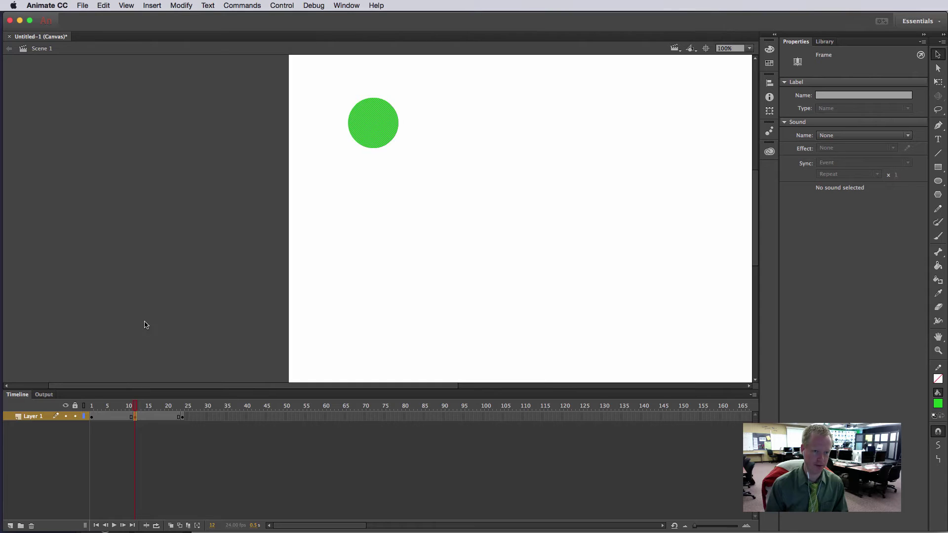
scroll(145, 324, "right", 4)
scroll(144, 324, "right", 2)
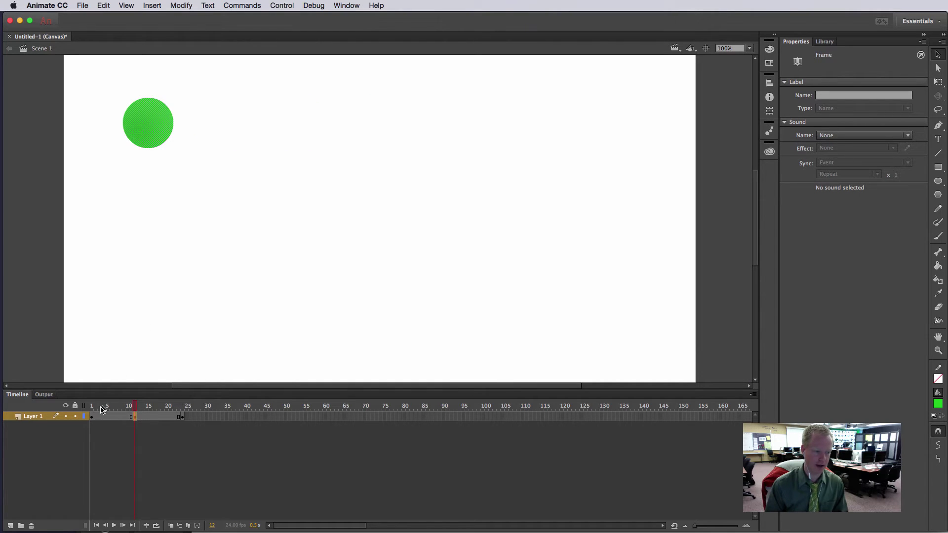
Drag the green ball down to the stage bottom on the frame 12 keyframe.
mouse_move(92, 406)
left_mouse_down()
mouse_move(210, 402)
mouse_move(48, 404)
mouse_move(172, 404)
mouse_move(79, 402)
left_mouse_up()
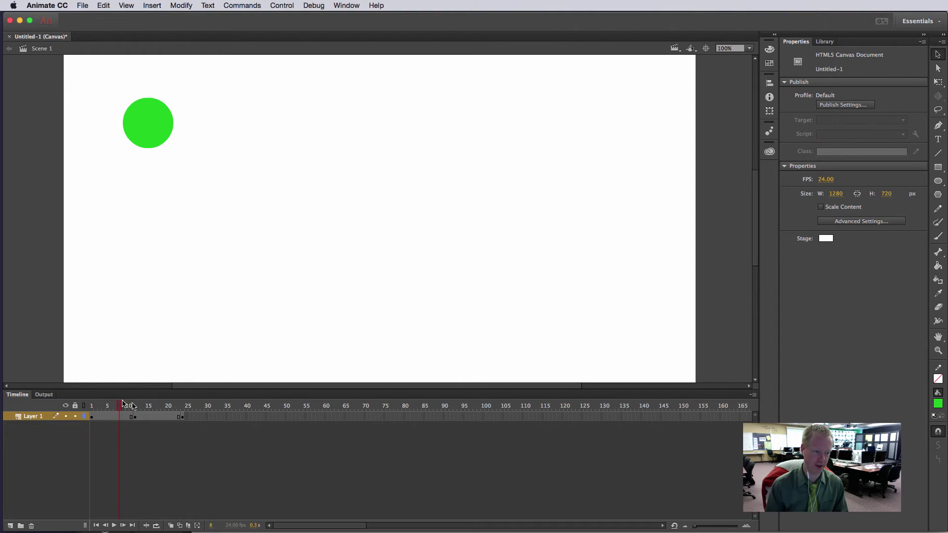
left_click(134, 416)
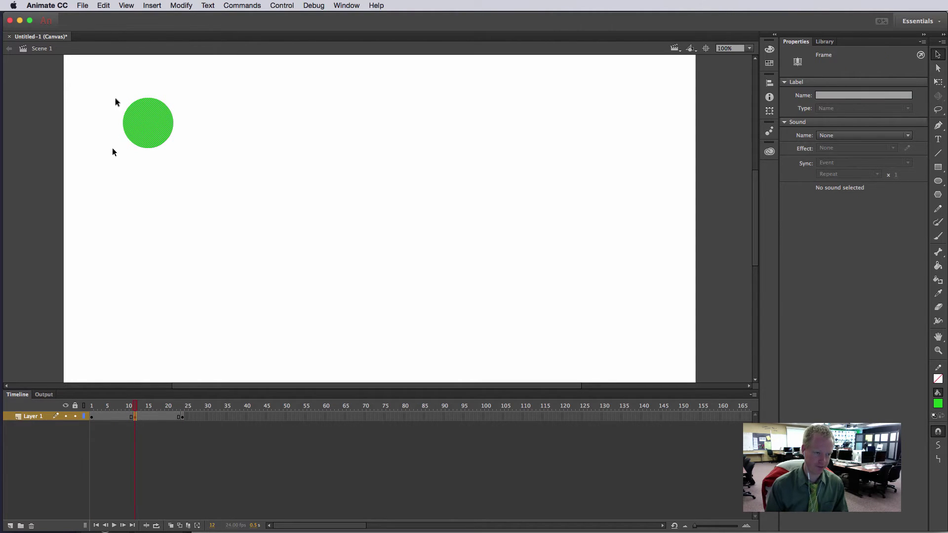
left_click_drag(155, 123, 154, 356)
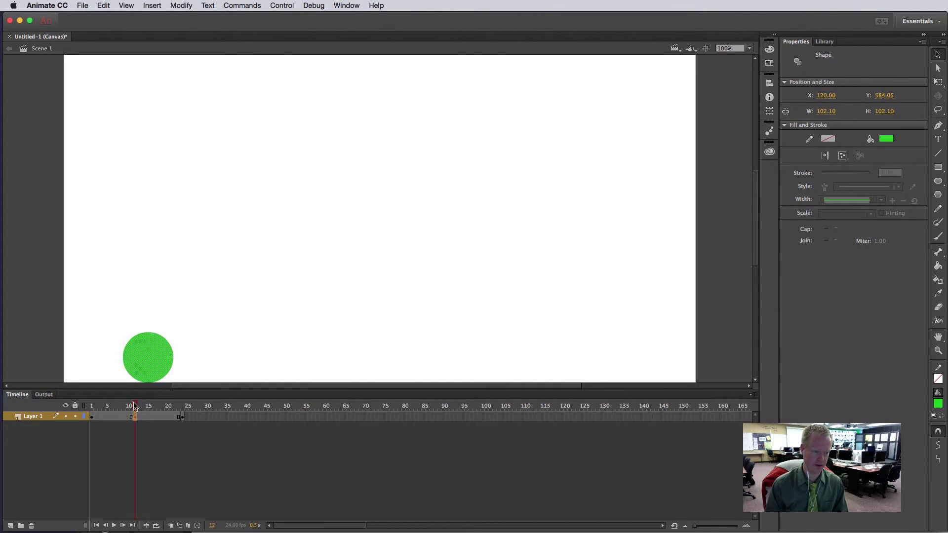
left_click_drag(134, 405, 182, 411)
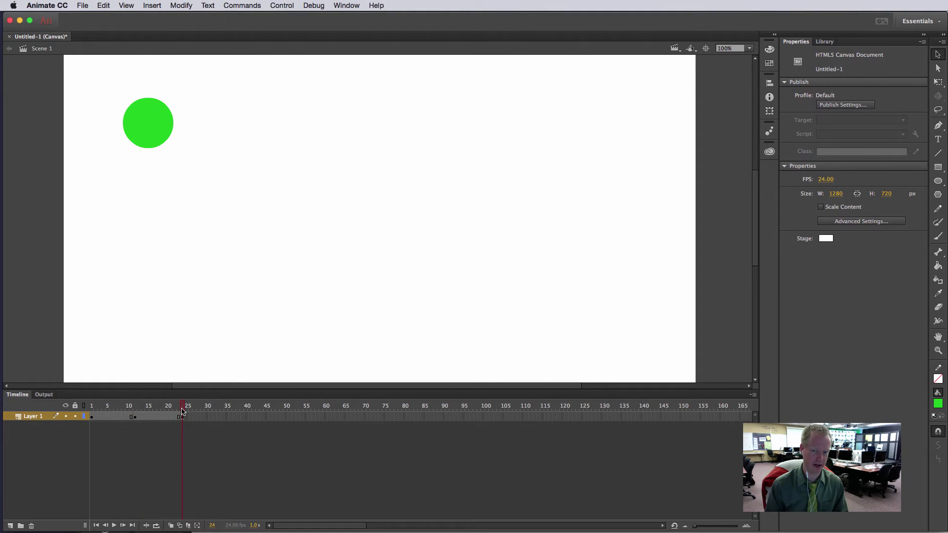
Nudge the ball slightly lower on frame 24 and scrub to check the fall and rise.
left_click(183, 416)
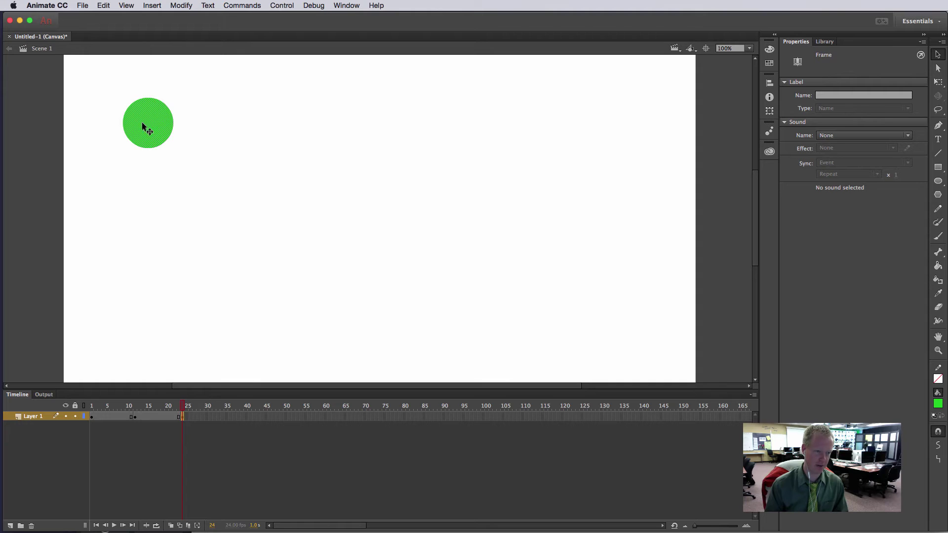
left_click_drag(153, 123, 152, 151)
left_click(95, 406)
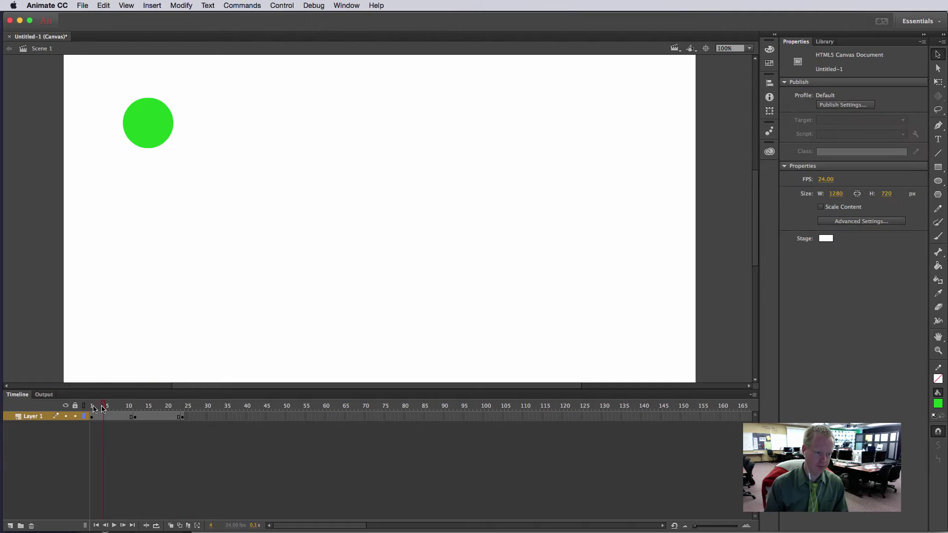
mouse_move(95, 407)
left_mouse_down()
mouse_move(183, 404)
mouse_move(91, 404)
left_mouse_up()
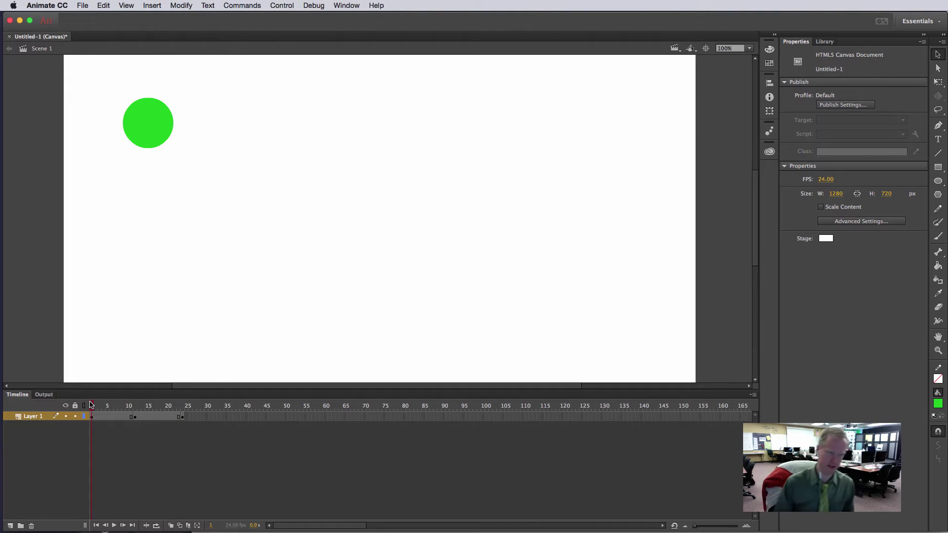
Play the bounce twice, then insert a keyframe at frame 18.
key("Return")
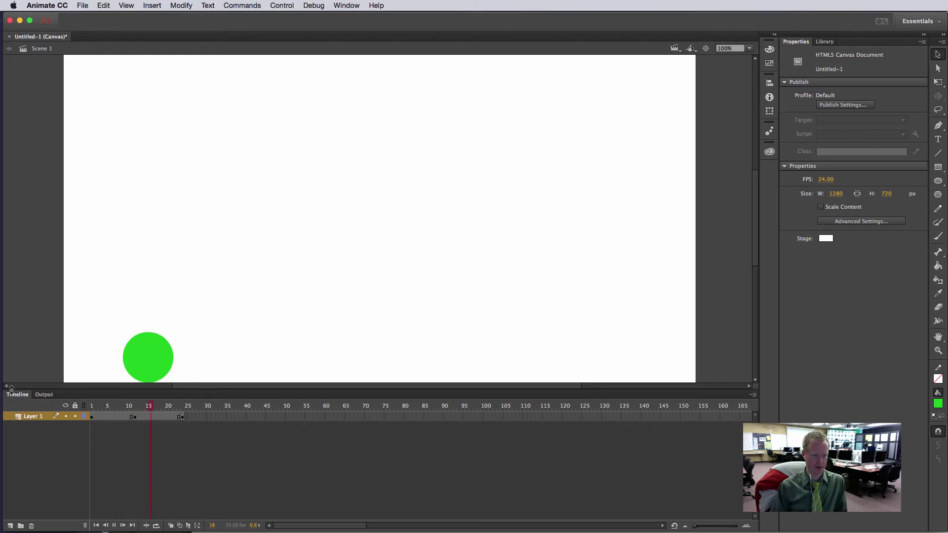
key("Return")
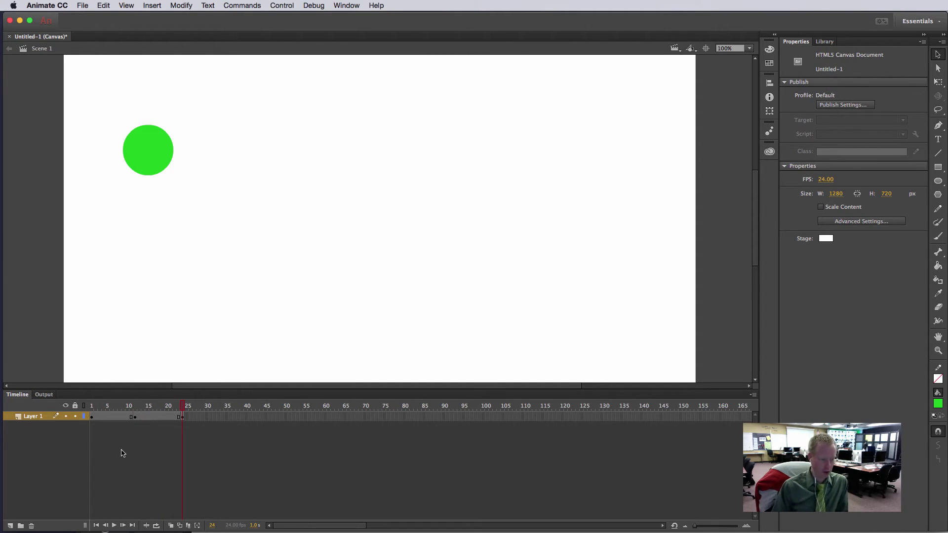
left_click(111, 415)
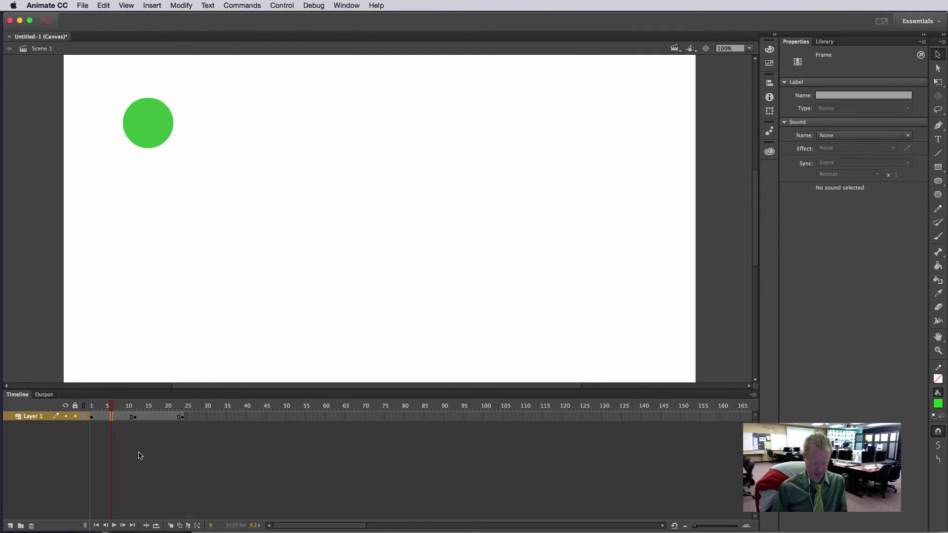
left_click(155, 414)
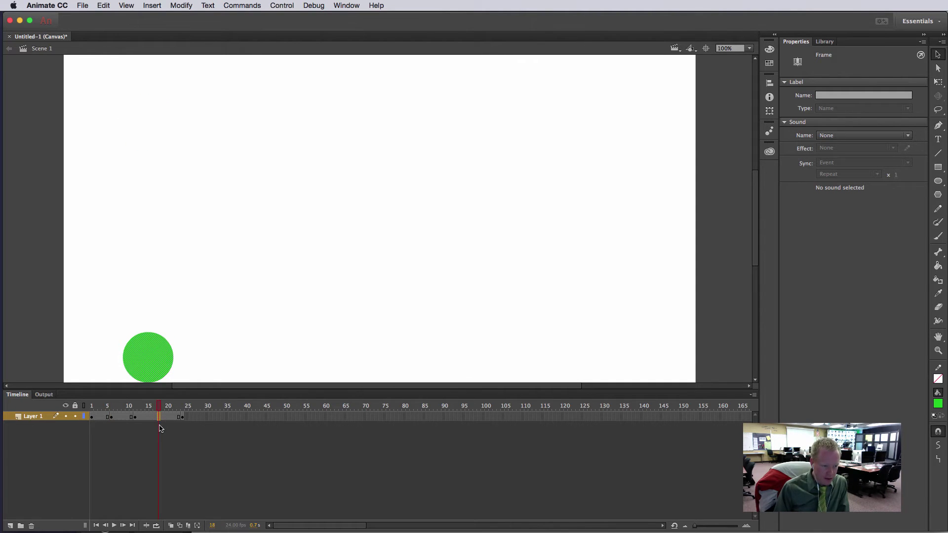
key("F6")
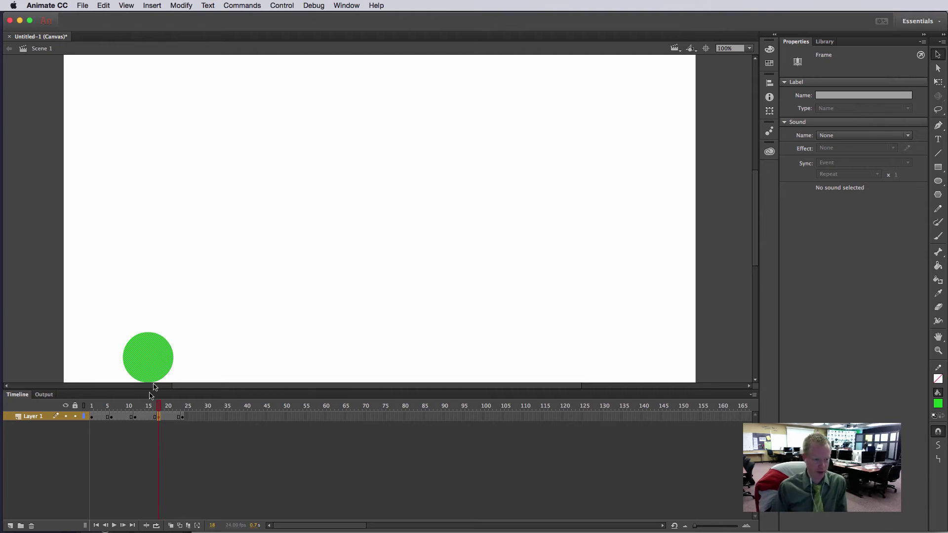
Lower the ball partway down on frame 6 and raise it partway up on frame 18.
left_click(112, 416)
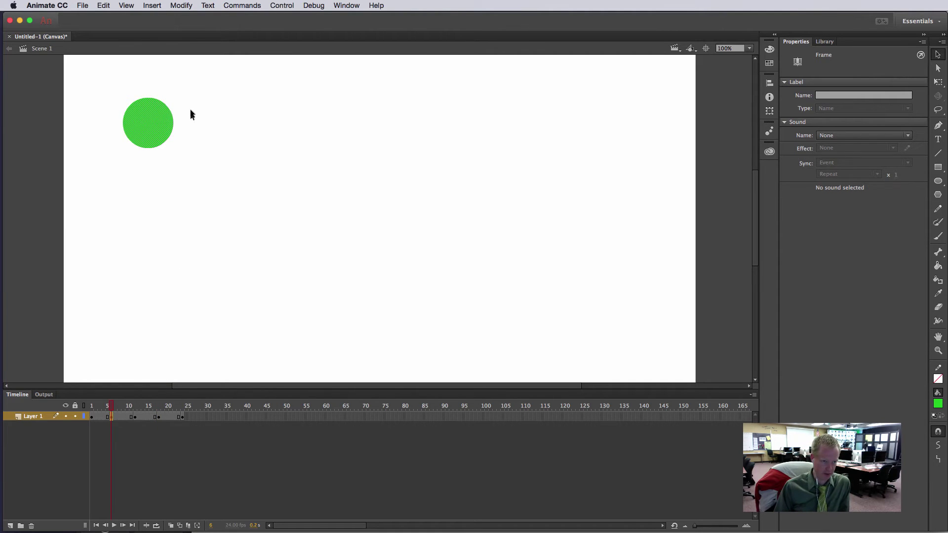
left_click_drag(157, 129, 157, 240)
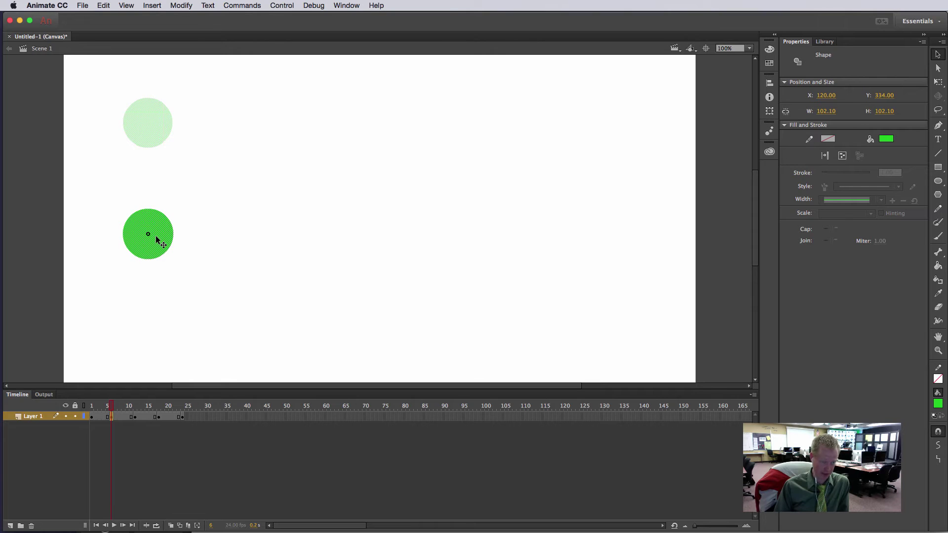
left_click(158, 417)
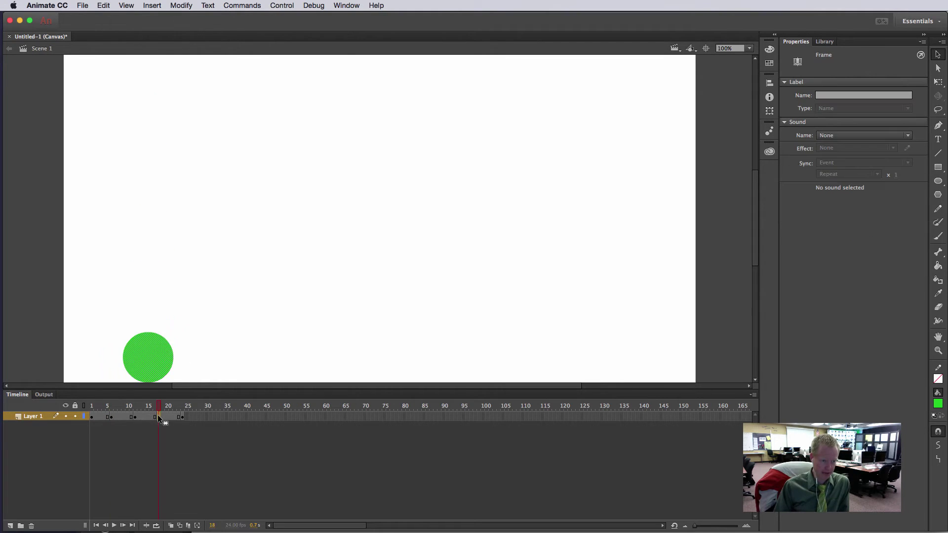
left_click_drag(159, 357, 156, 257)
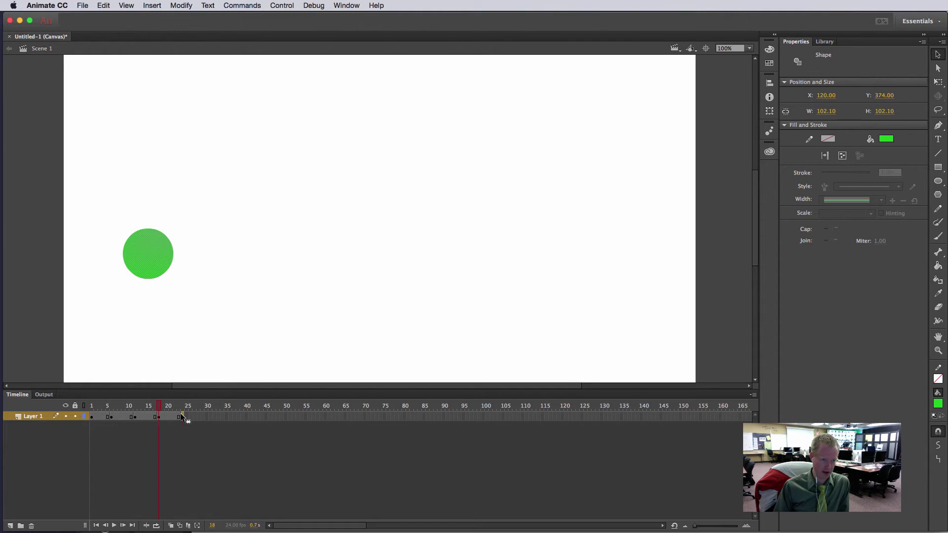
left_click(180, 417)
left_click(159, 417)
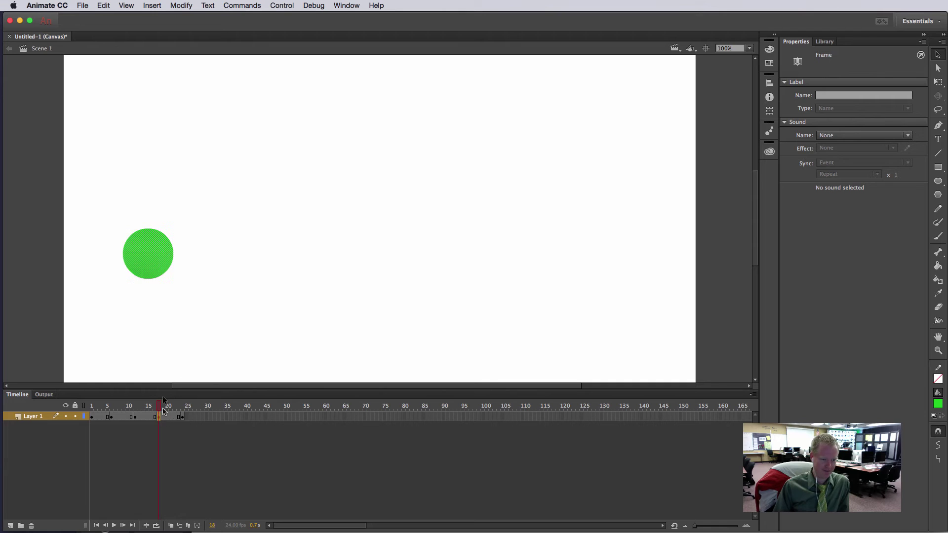
mouse_move(157, 406)
left_mouse_down()
mouse_move(94, 406)
mouse_move(168, 404)
mouse_move(92, 405)
mouse_move(170, 405)
mouse_move(148, 405)
mouse_move(156, 406)
left_mouse_up()
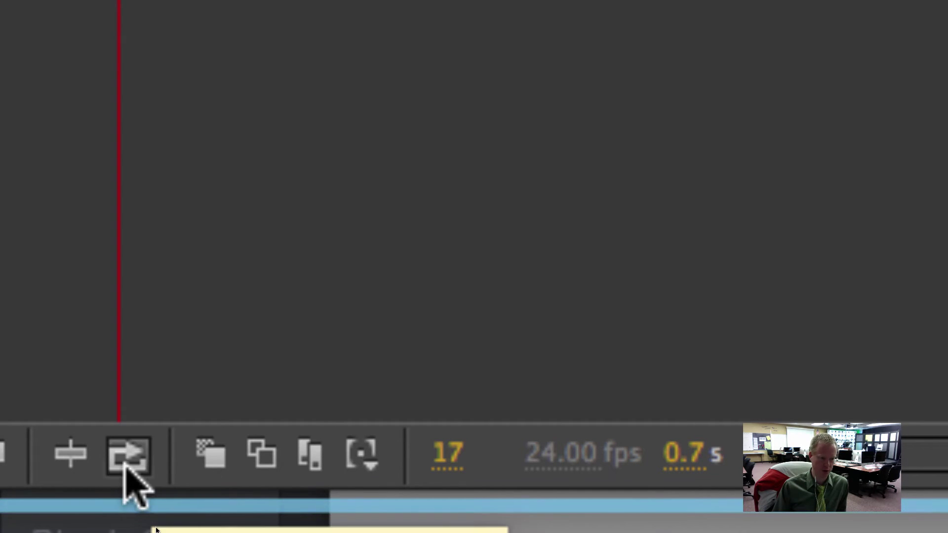
Turn on onion skinning, extend the ghosted range to frame 24, and view frame 12.
left_click(218, 460)
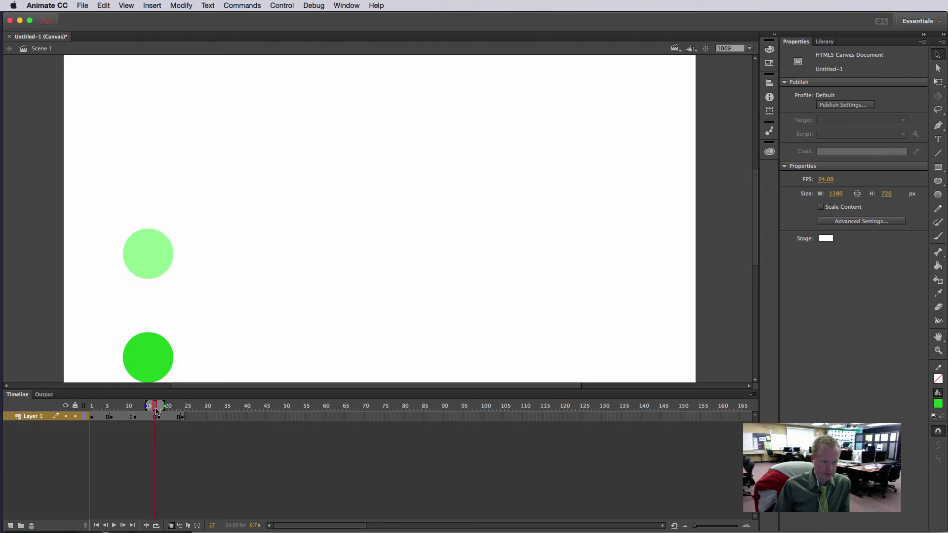
left_click(159, 416)
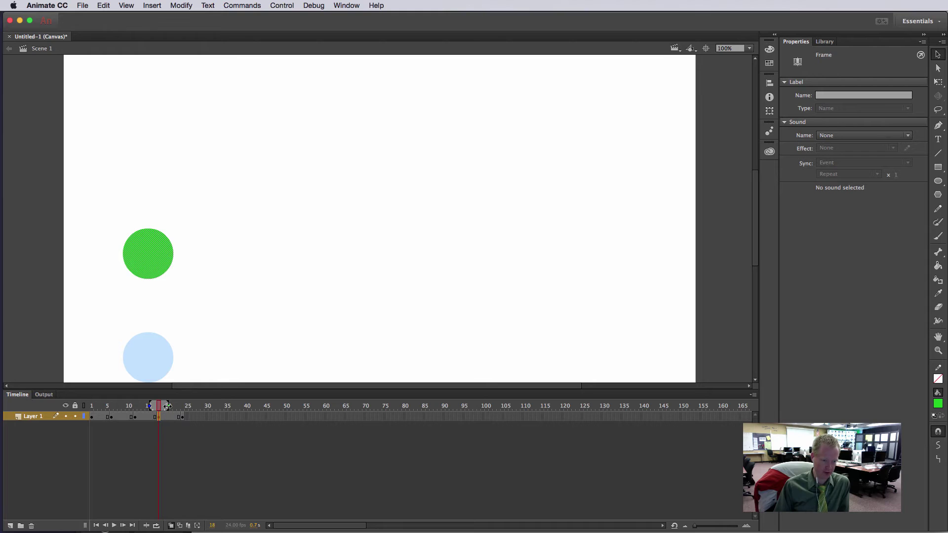
left_click_drag(168, 405, 184, 406)
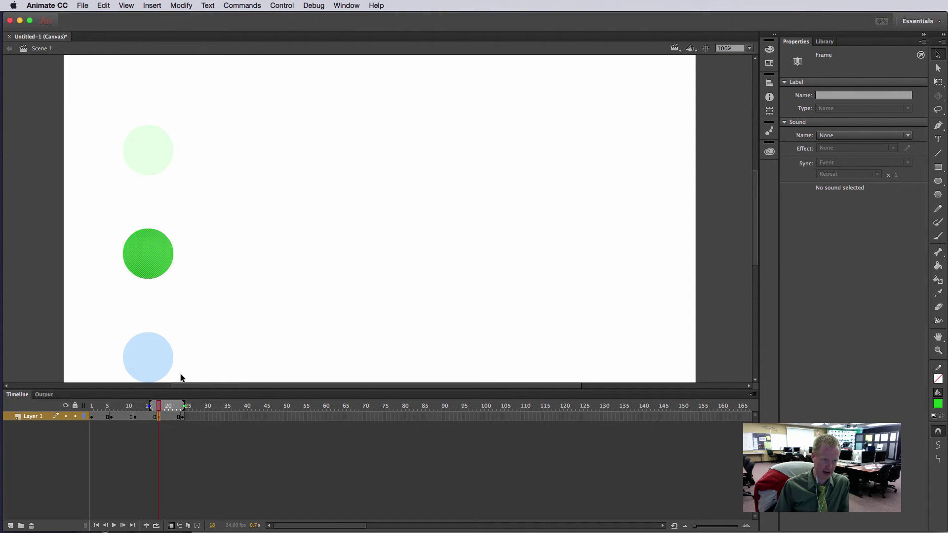
scroll(157, 358, "down", 2)
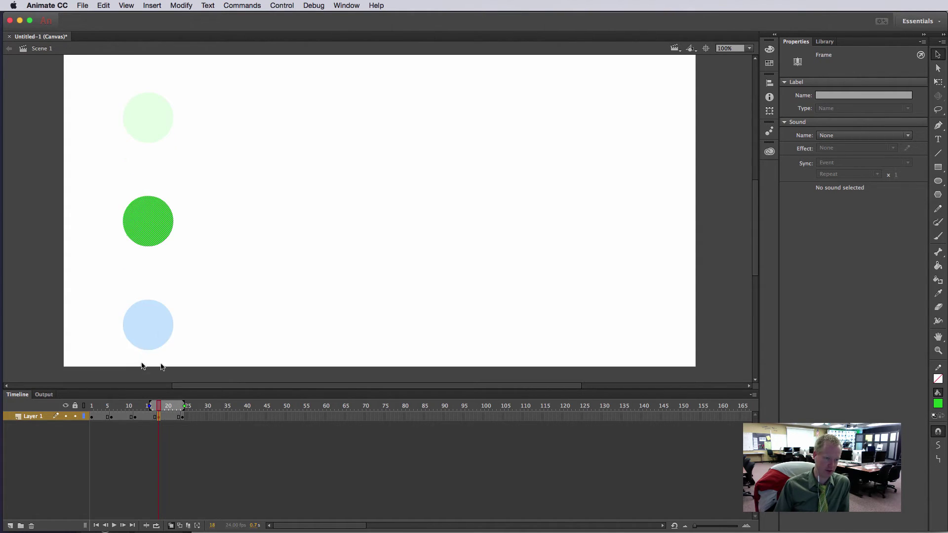
left_click(135, 417)
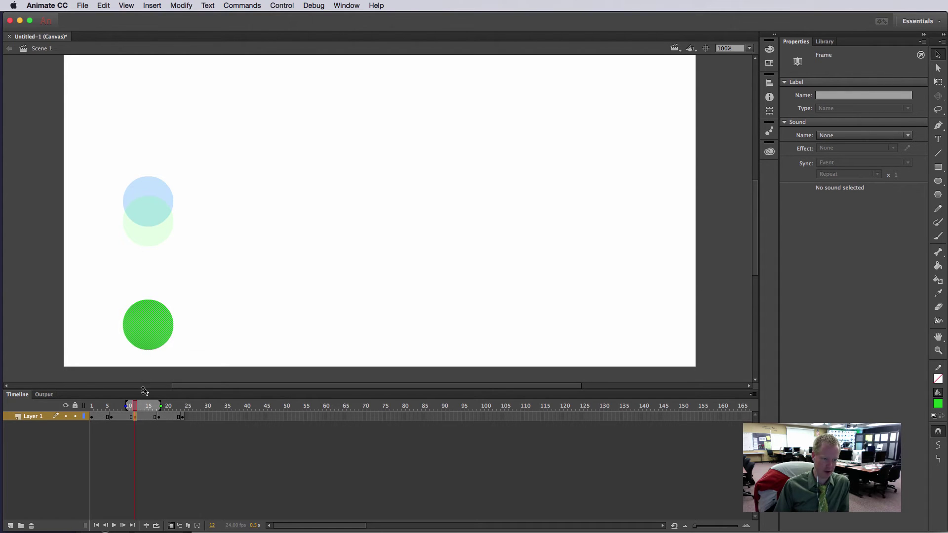
Move the frame 12 ball down flush with the stage bottom, to Y 617.90.
left_click(111, 418)
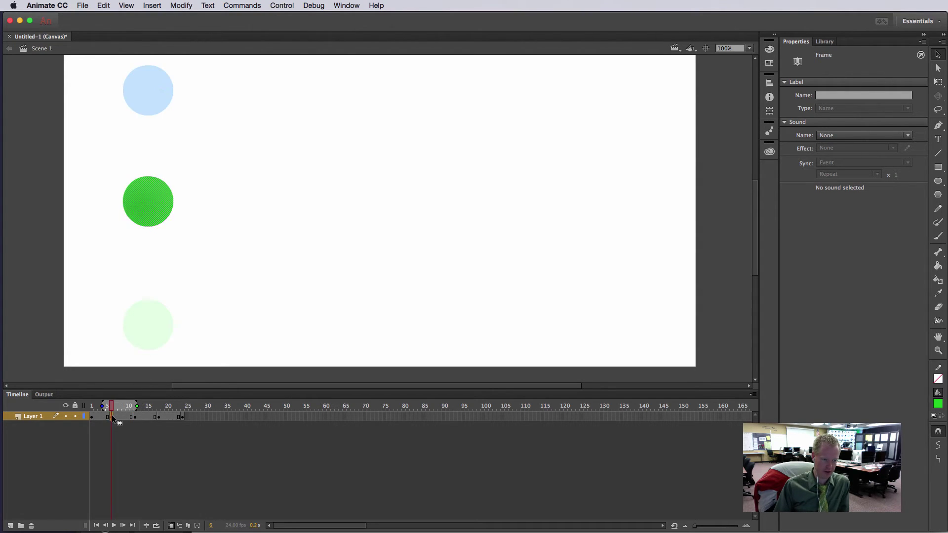
left_click(136, 419)
left_click_drag(152, 327, 152, 351)
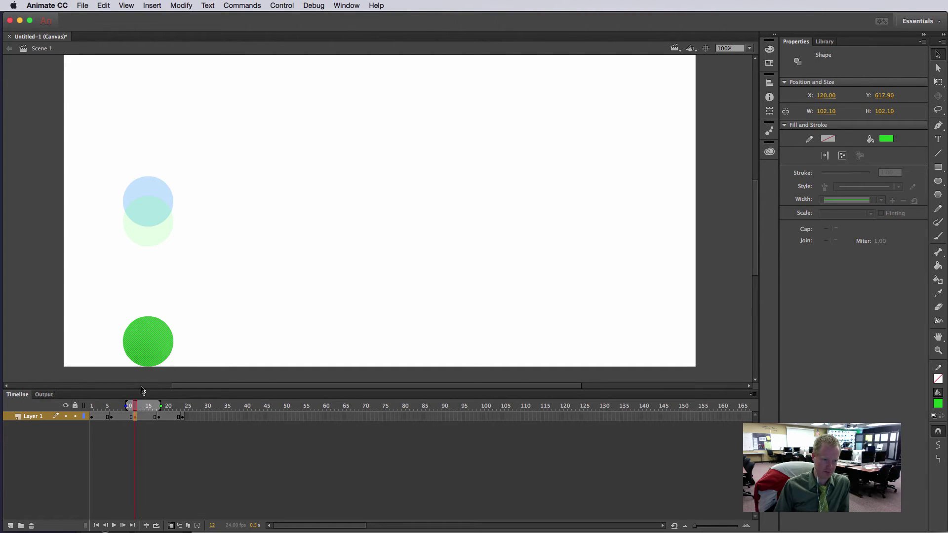
Zoom out to 50% and play the bounce animation from the start.
key("super+minus")
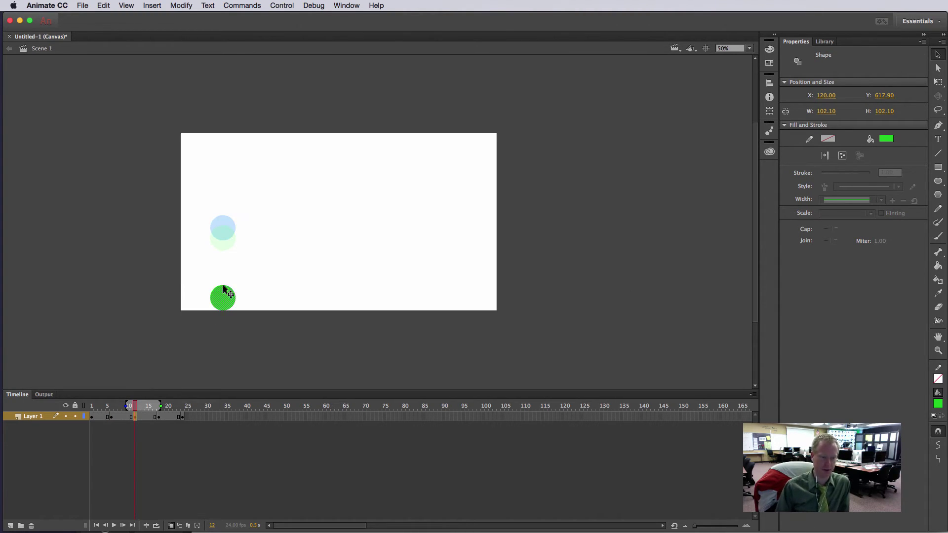
left_click_drag(135, 406, 87, 406)
key("Return")
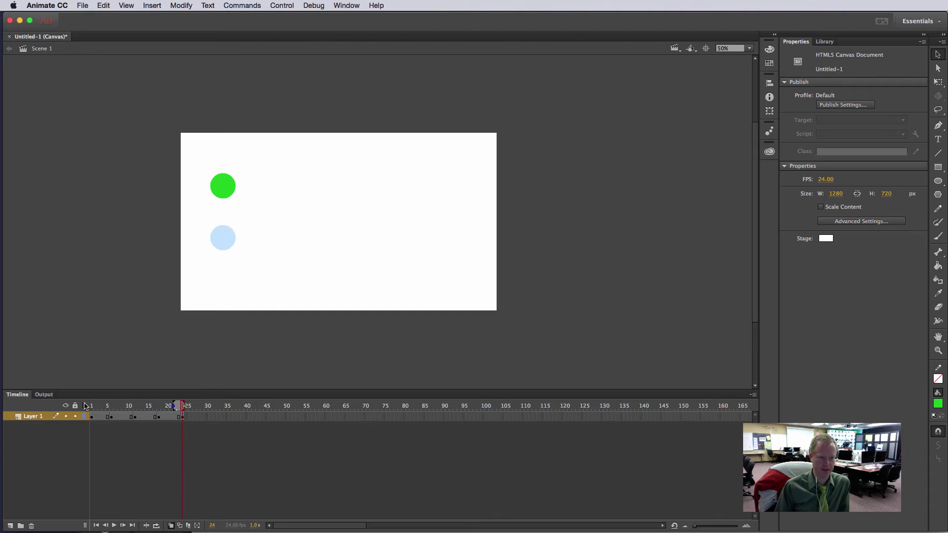
key("Return")
key("Return")
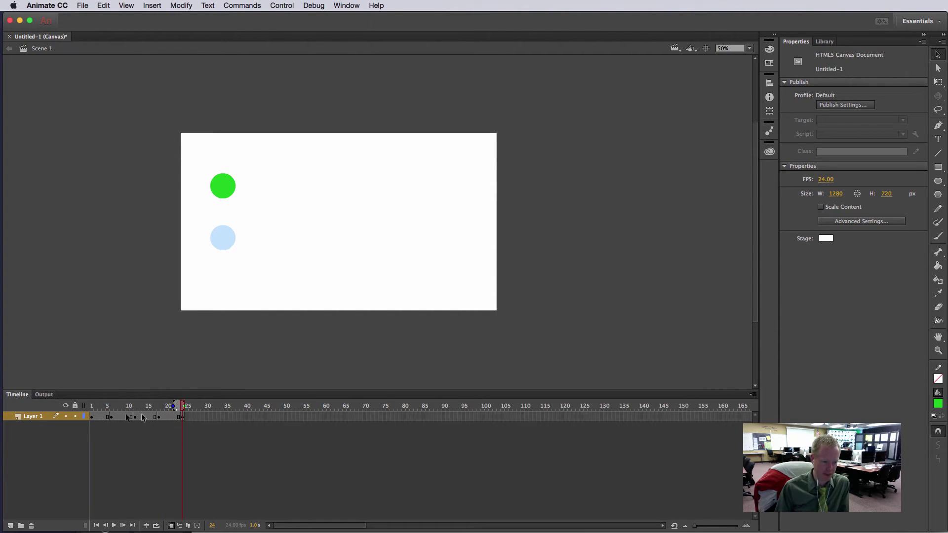
Lower the ball at frames 3 and 8 to respace the fall.
left_click(100, 418)
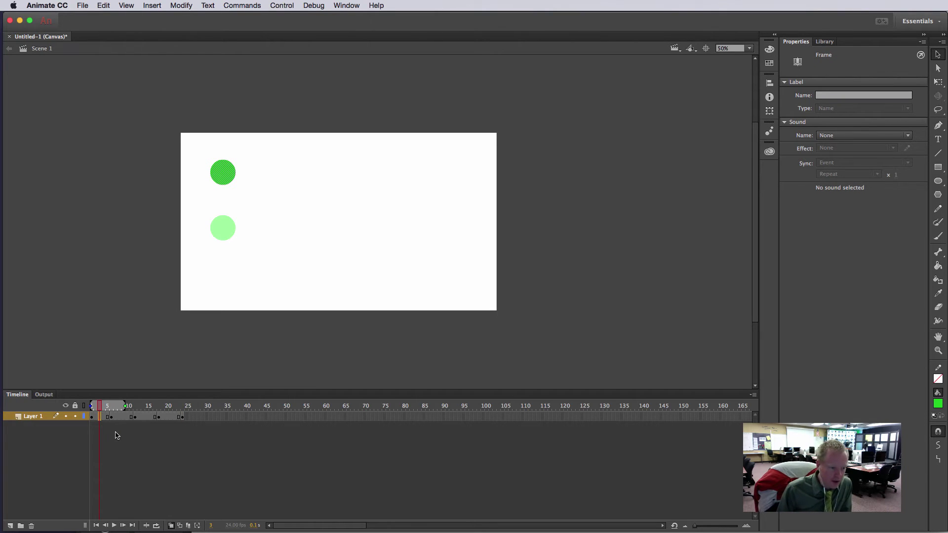
left_click_drag(228, 183, 226, 209)
left_click(120, 418)
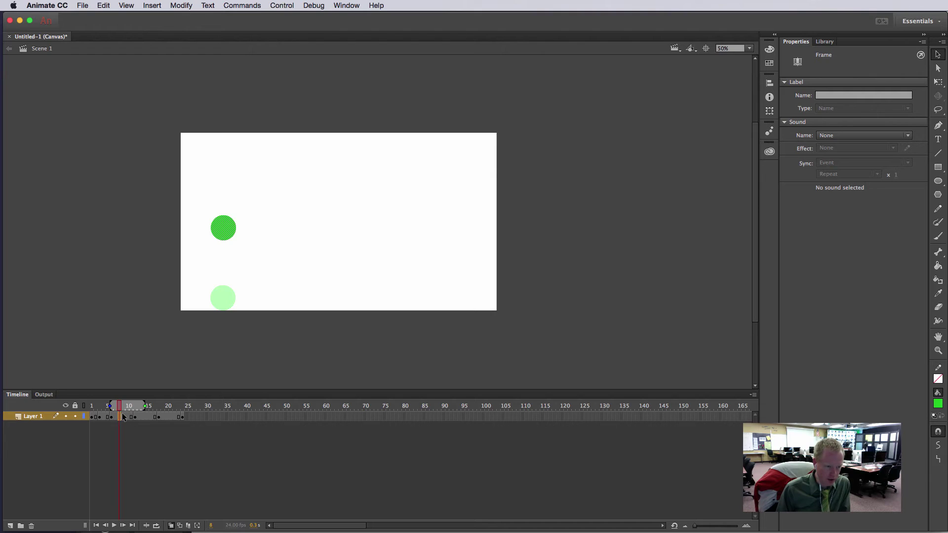
left_click(124, 427)
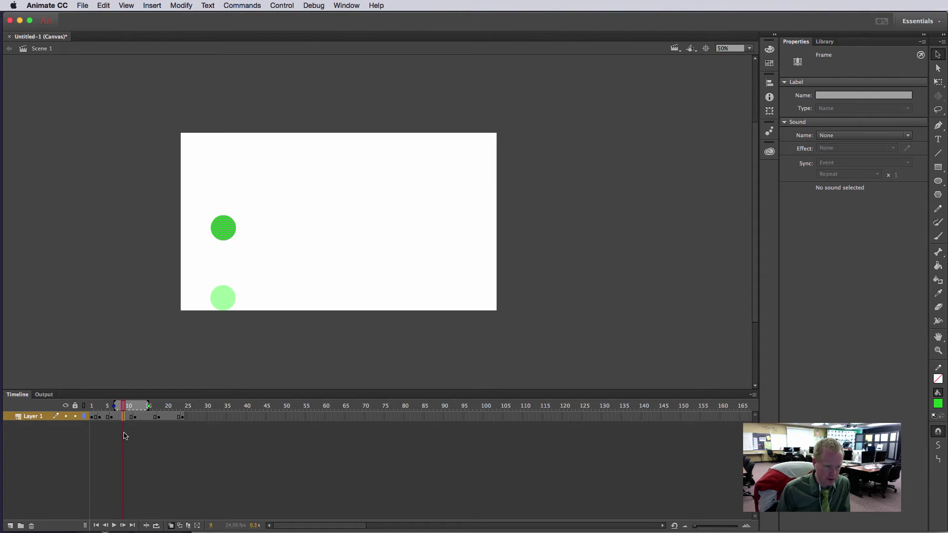
left_click(120, 417)
left_click(122, 417)
left_click(120, 417)
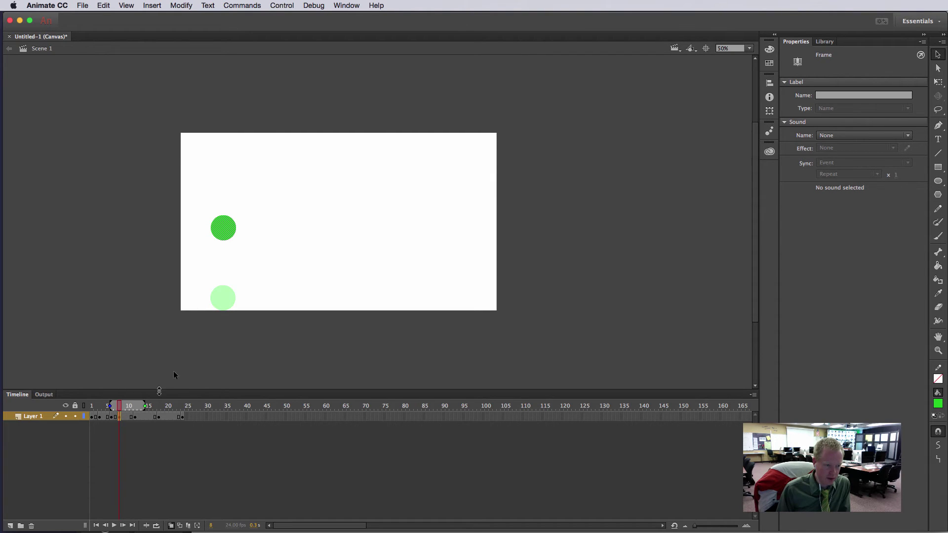
left_click_drag(227, 238, 224, 270)
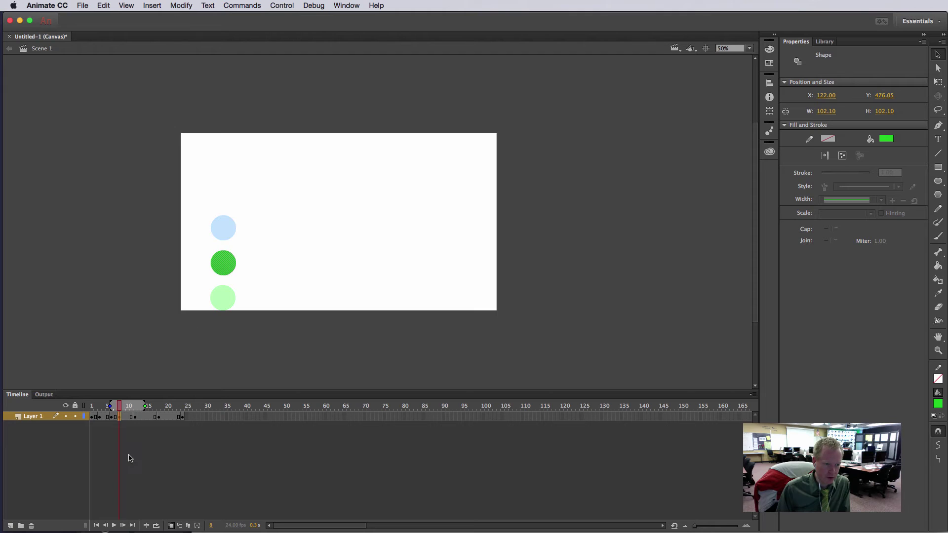
Raise the ball at frames 15 and 21, then play the bounce to check timing.
left_click(144, 418)
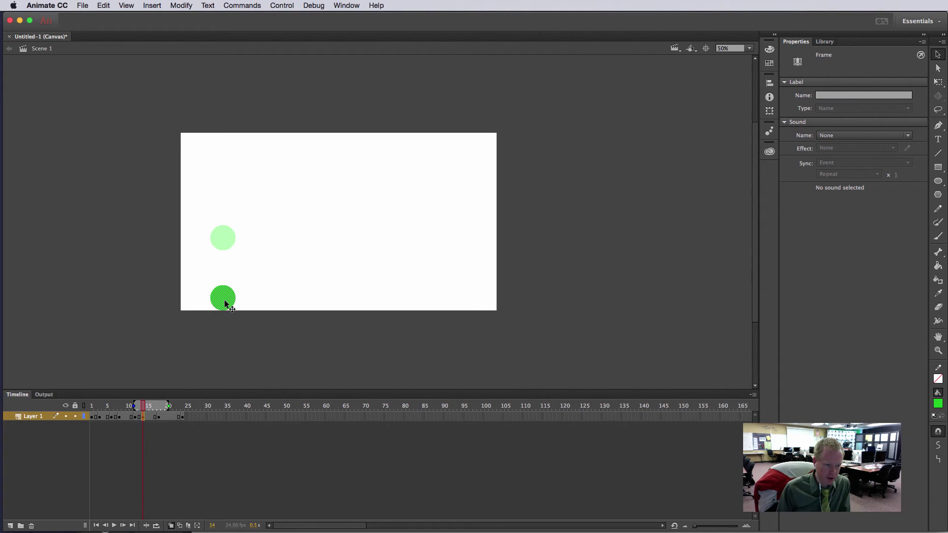
left_click(146, 418)
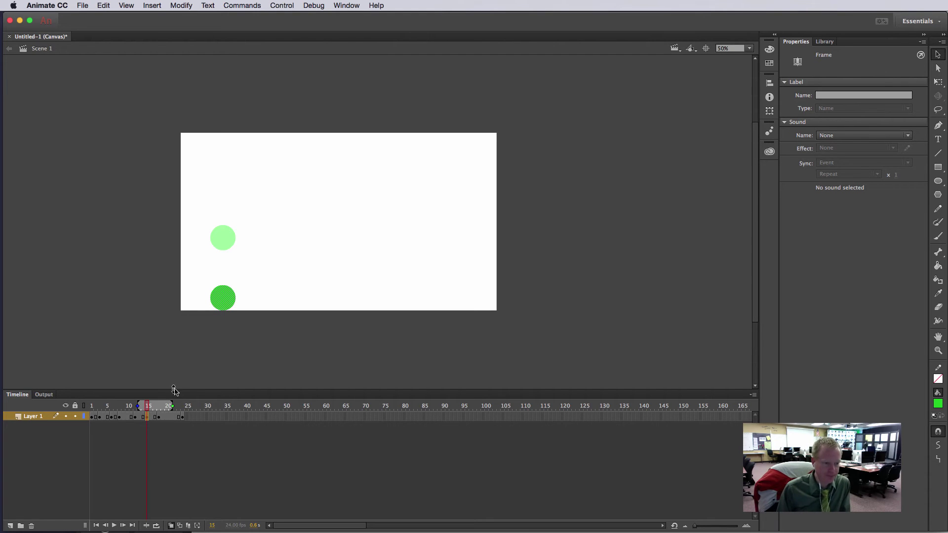
left_click_drag(226, 302, 225, 268)
left_click(170, 417)
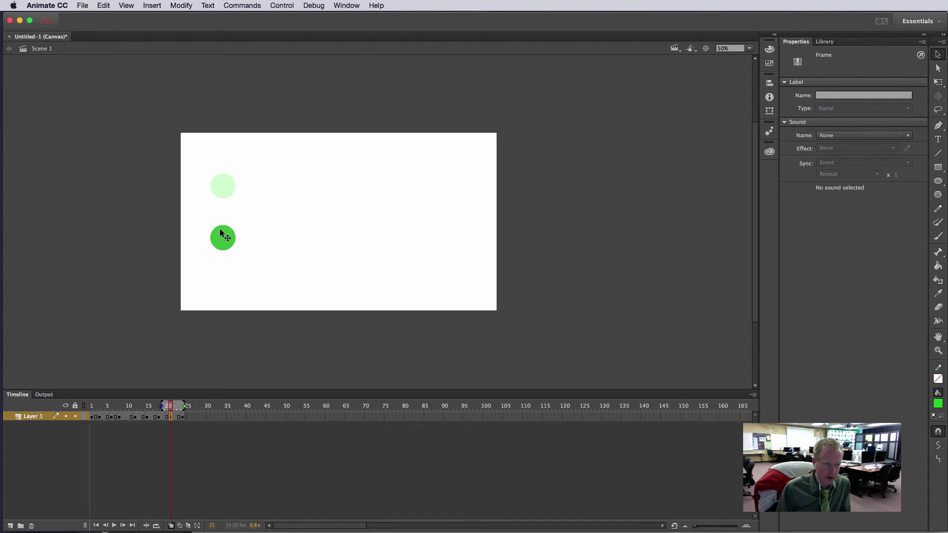
left_click_drag(222, 232, 221, 211)
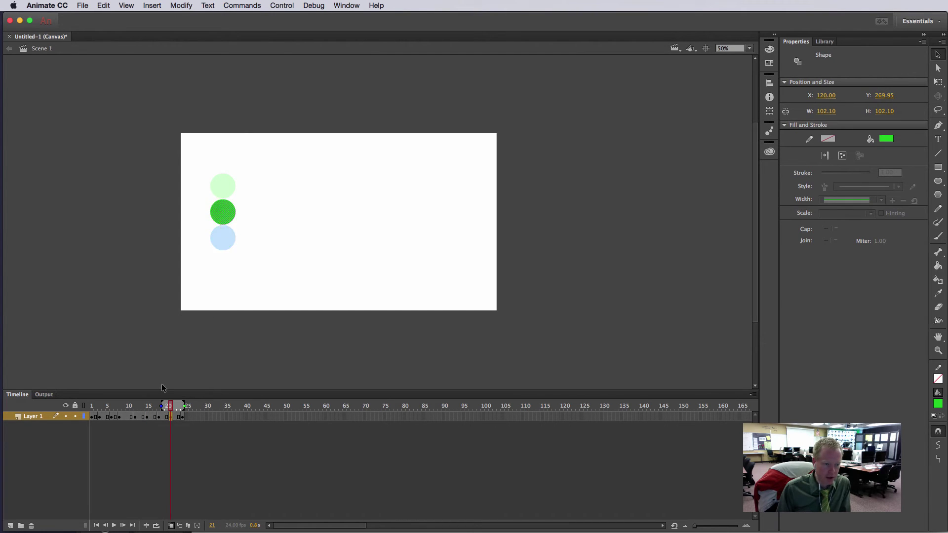
key("Return")
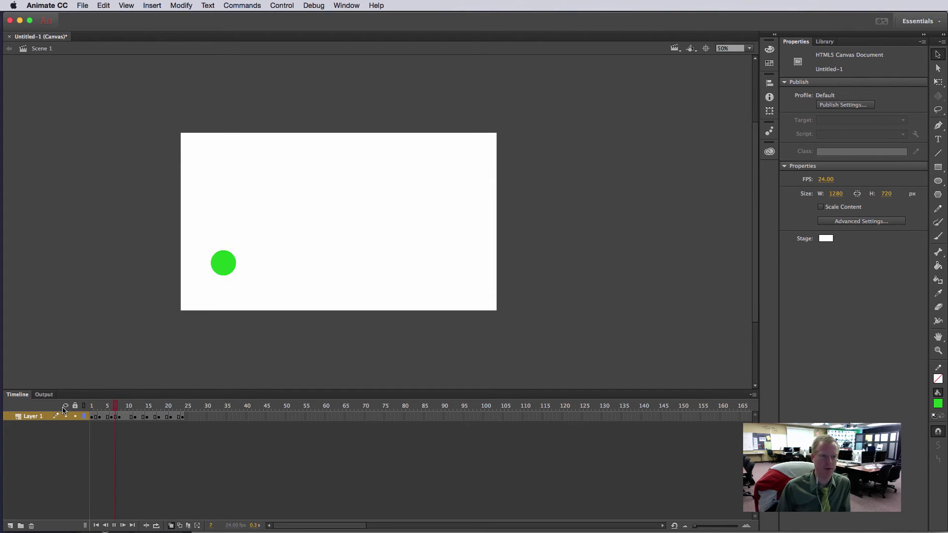
key("Return")
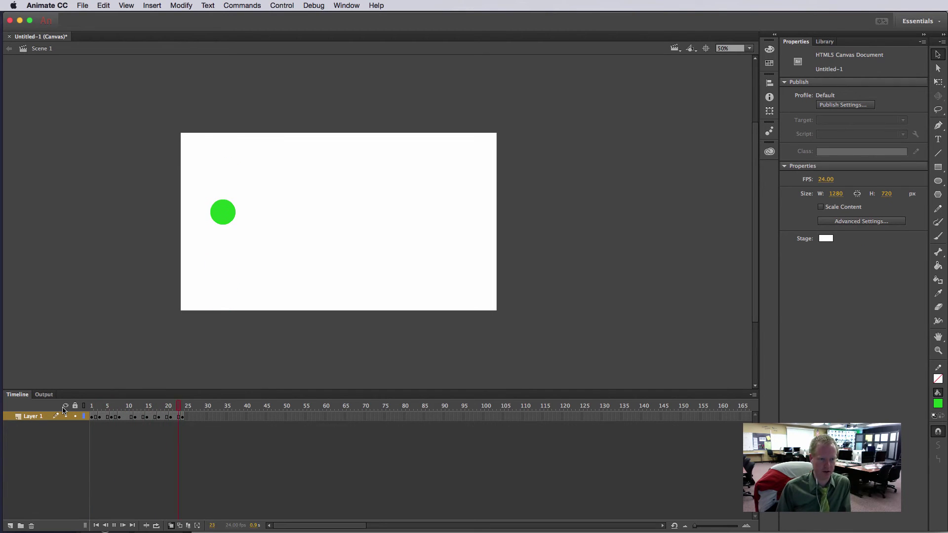
key("Return")
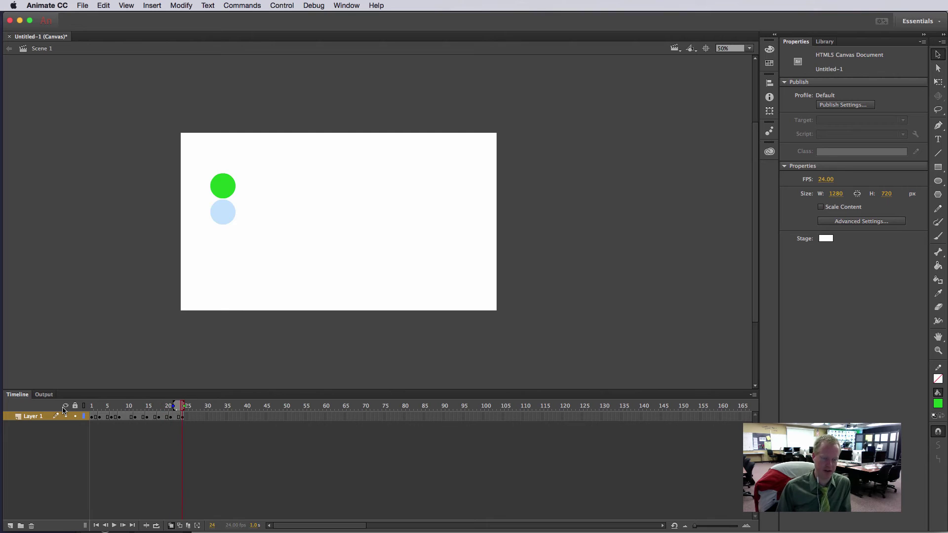
key("Return")
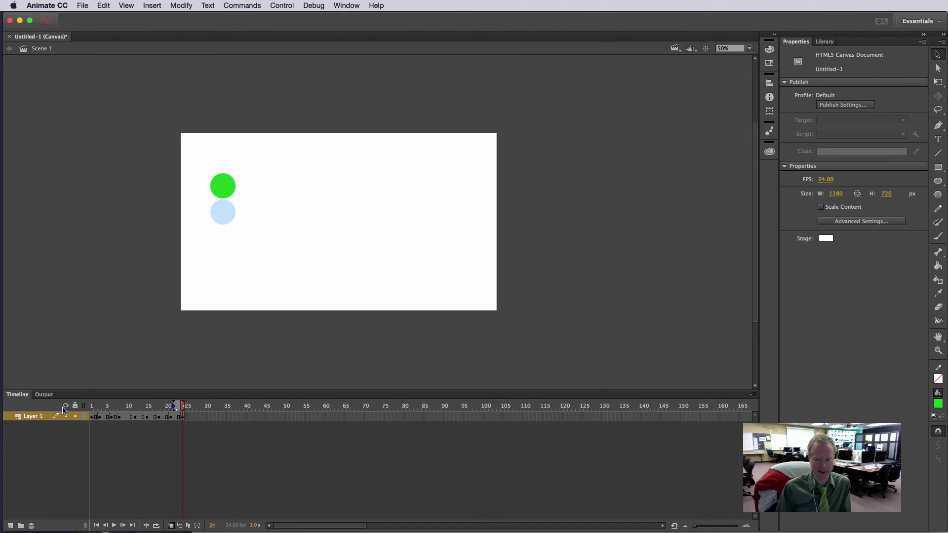
key("Return")
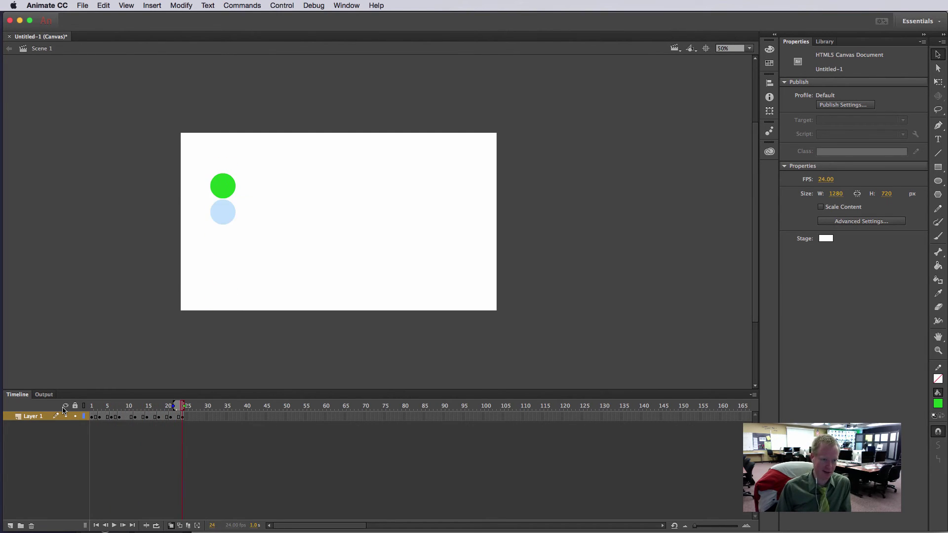
key("Return")
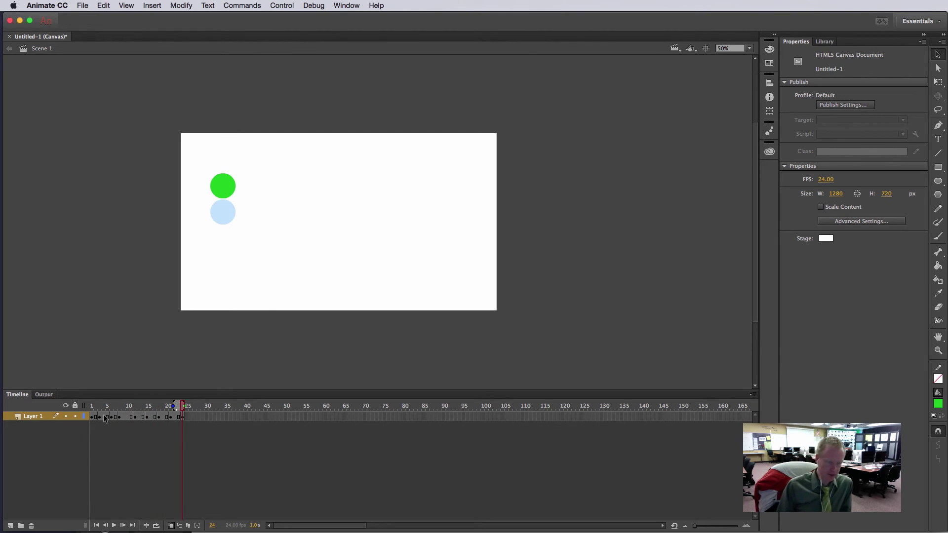
Squash the frame-12 ball to 102.10×62.10 at Y 657.90 on the stage bottom, then replay the bounce.
left_click(136, 417)
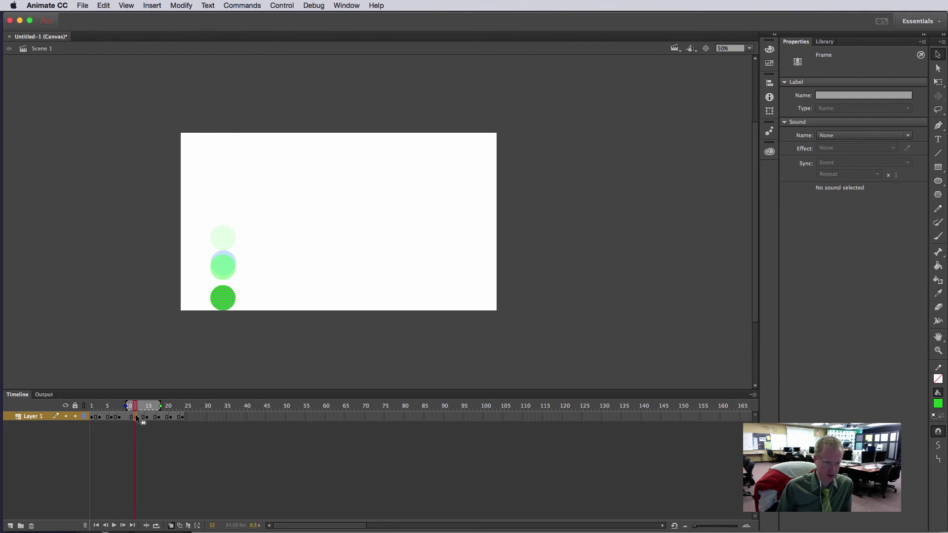
left_click(222, 302)
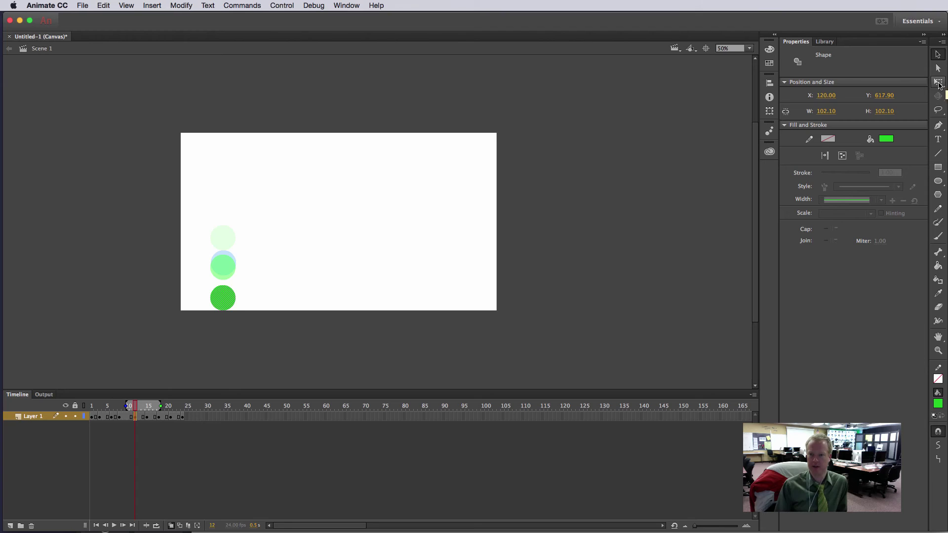
left_click(938, 82)
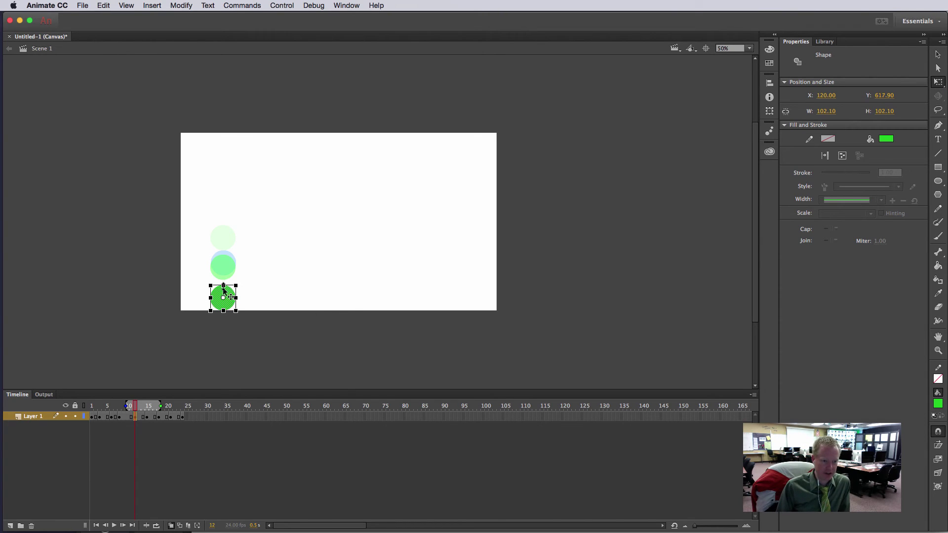
left_click_drag(223, 285, 224, 291)
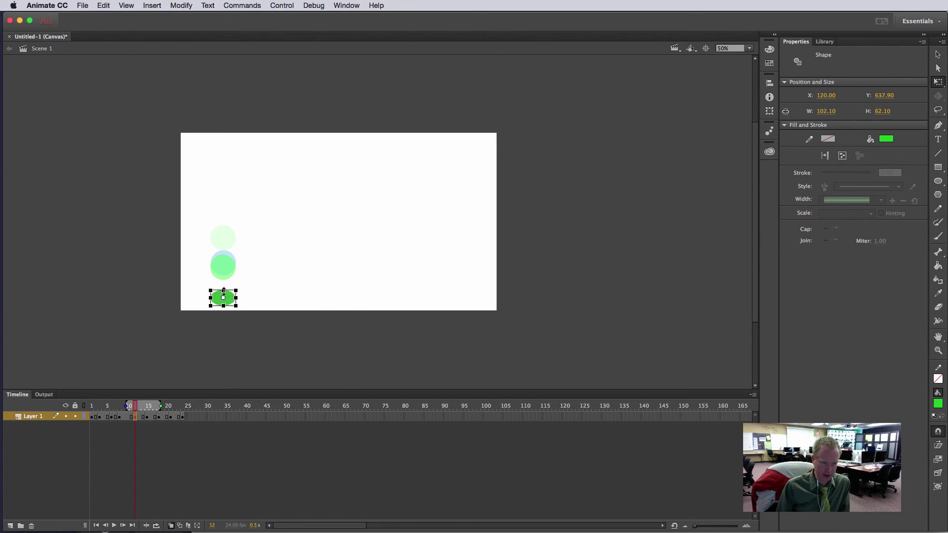
key("shift+Down")
key("shift+Down")
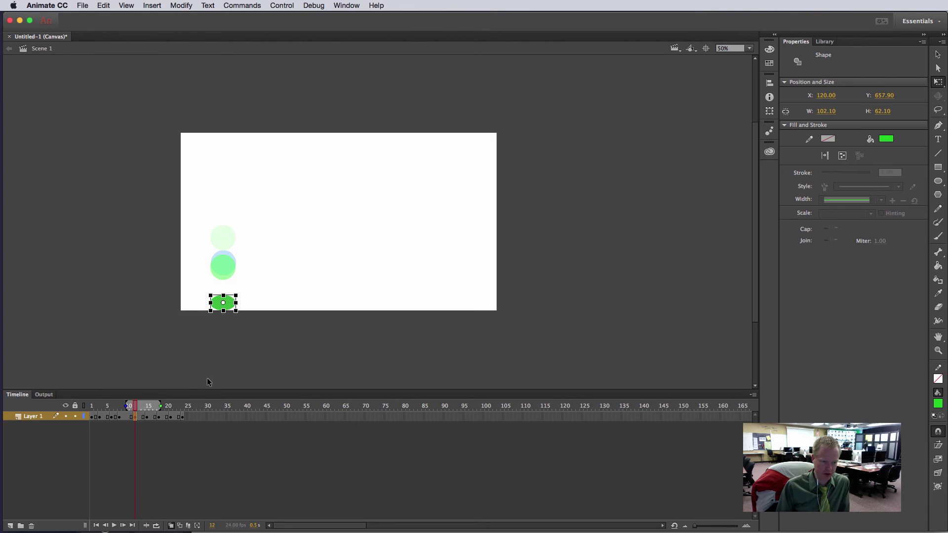
left_click_drag(143, 406, 91, 405)
key("Return")
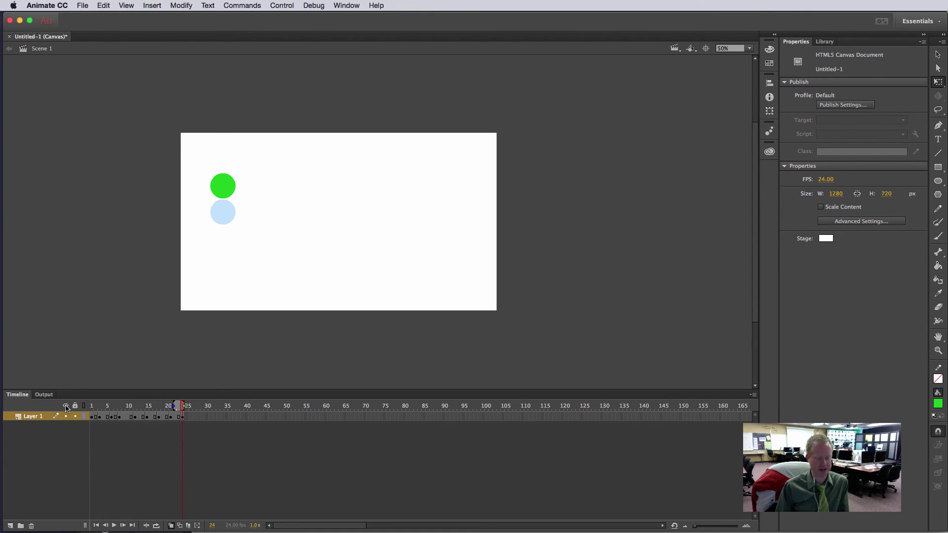
Narrow the ball to 94.10 wide on frame 3, 86.10 on frame 6 and 70.10 on frame 8, then preview.
left_click(91, 406)
left_click(99, 417)
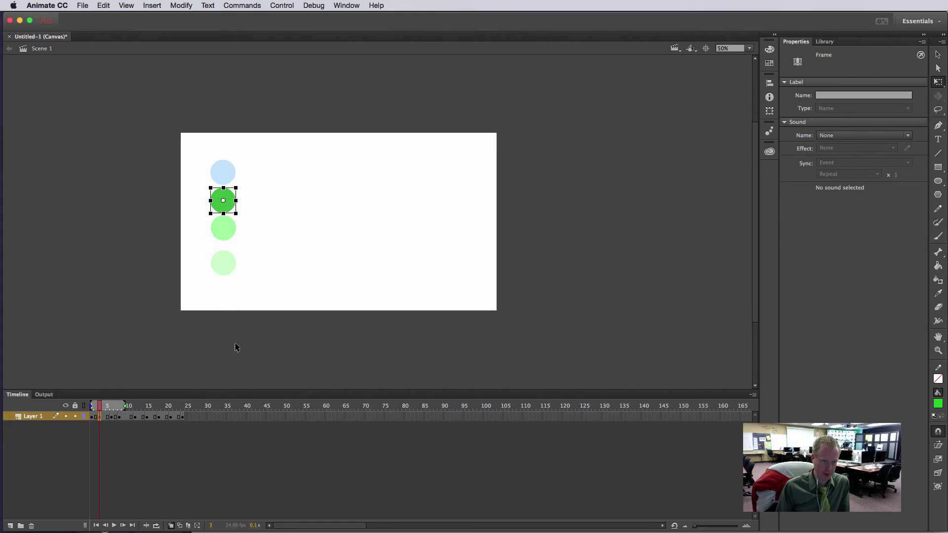
left_click(235, 200)
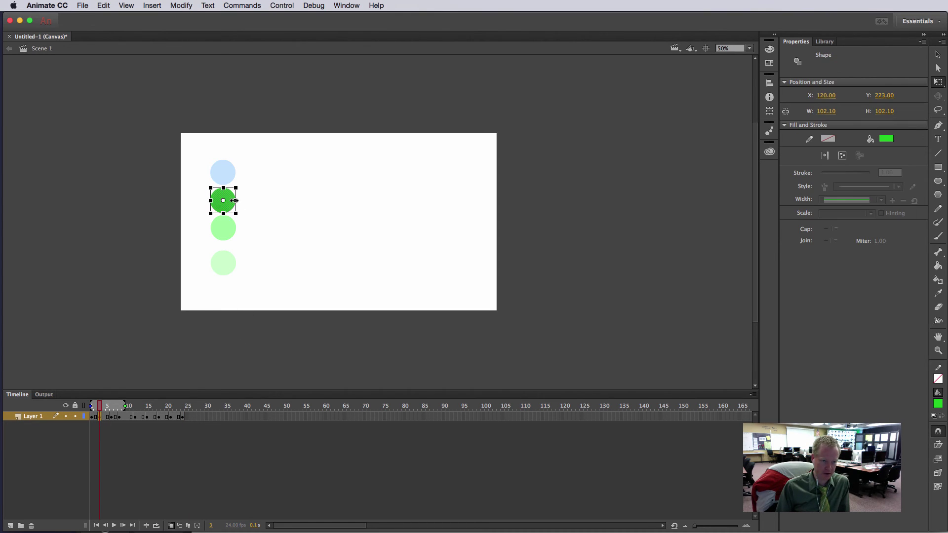
left_click_drag(234, 201, 232, 200)
left_click(112, 417)
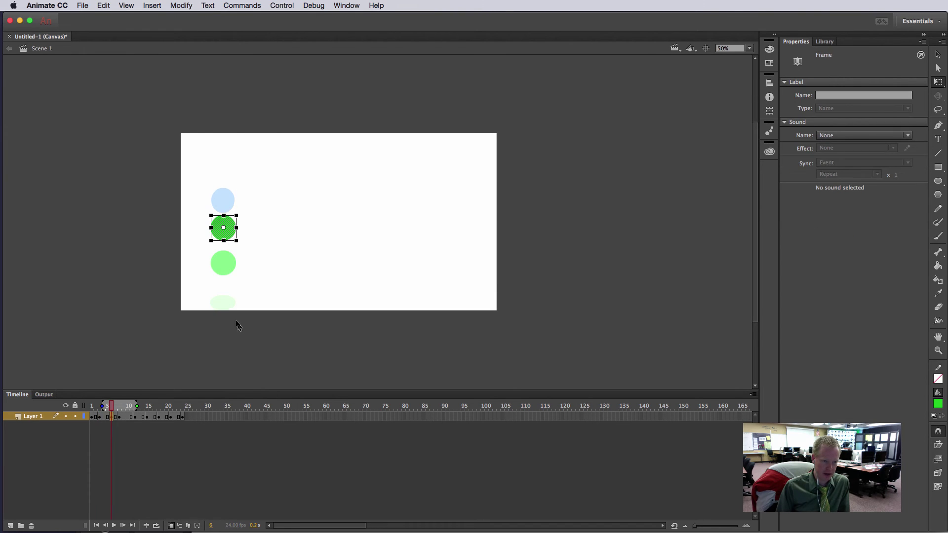
left_click(236, 228)
left_click_drag(237, 228, 234, 229)
left_click(119, 417)
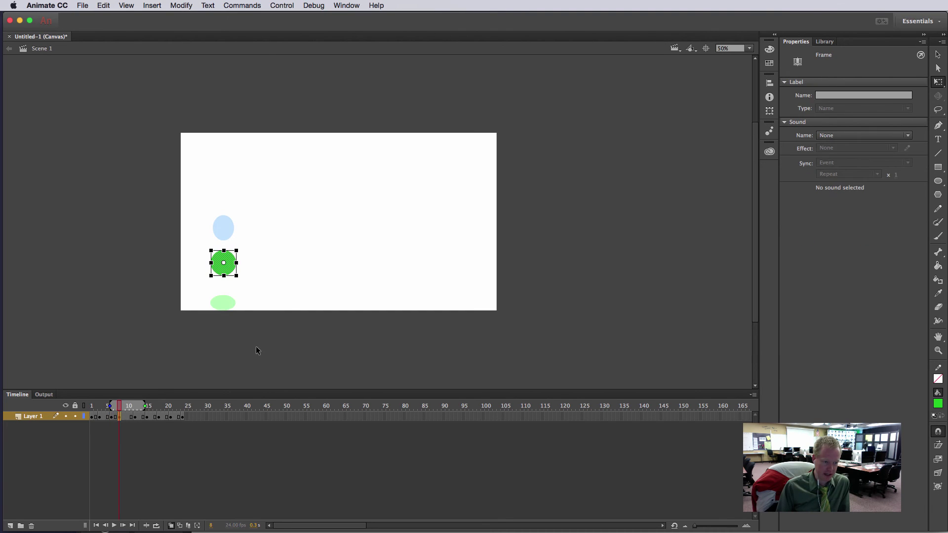
left_click(236, 262)
left_click_drag(236, 263, 233, 263)
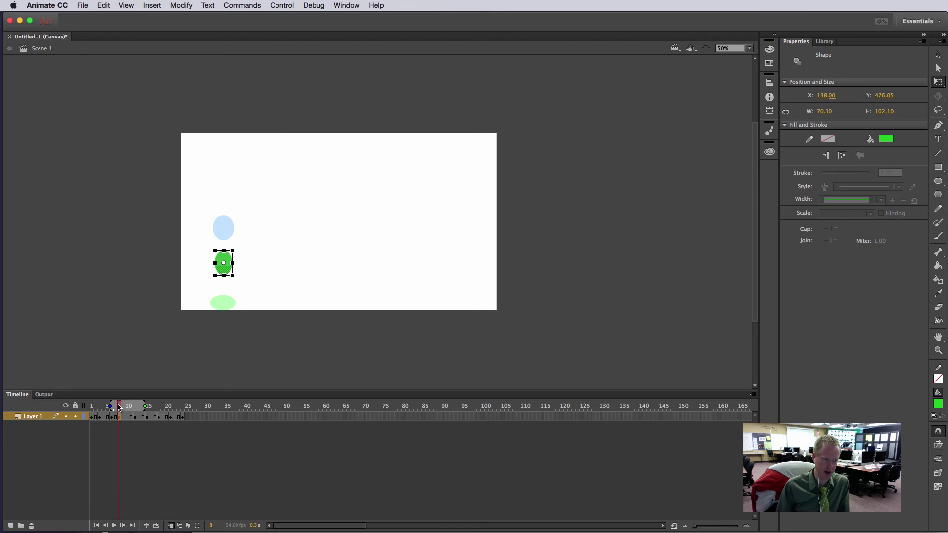
left_click_drag(119, 406, 79, 406)
key("Return")
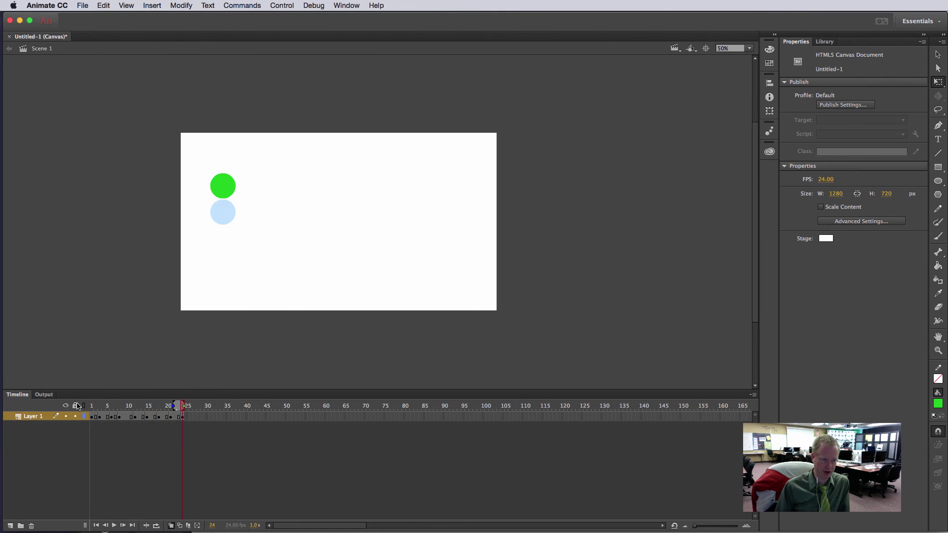
Adjust the ball's height on frame 15, narrow it to 94.10 wide on frame 21, and play the bounce.
left_click_drag(137, 416, 147, 416)
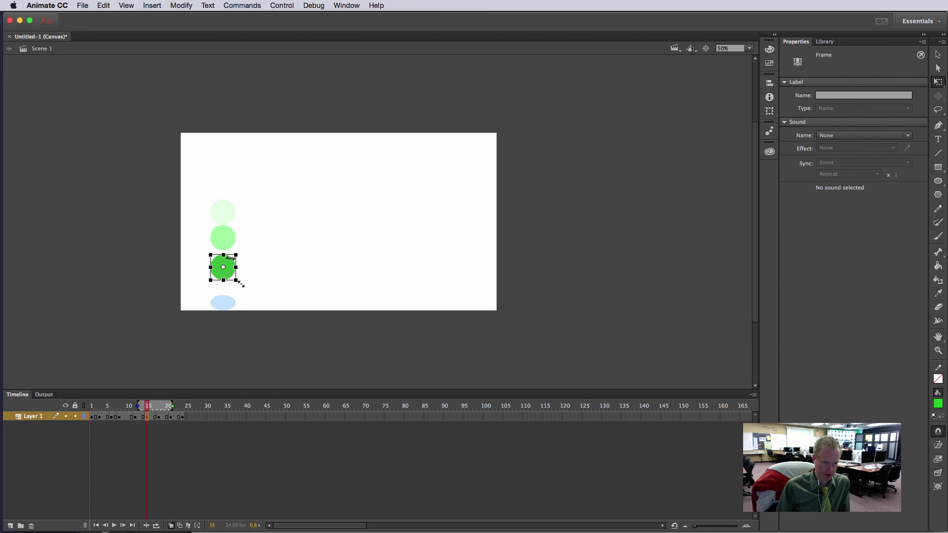
left_click(225, 253)
left_click_drag(224, 254, 224, 255)
left_click(158, 417)
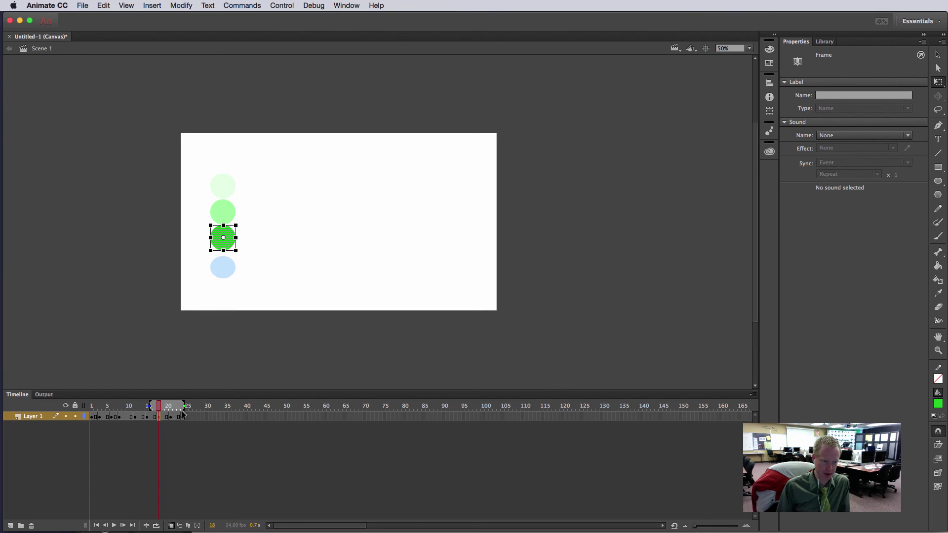
left_click(170, 417)
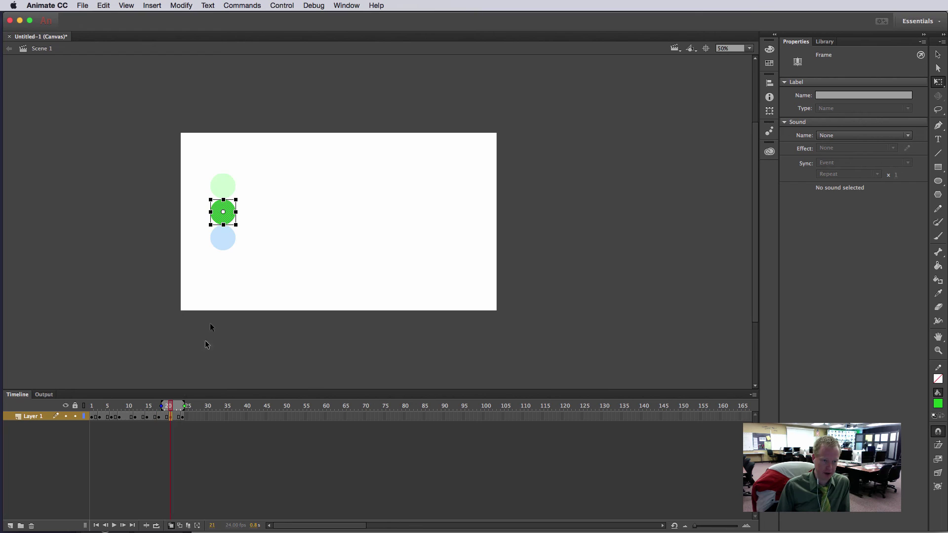
left_click(234, 212)
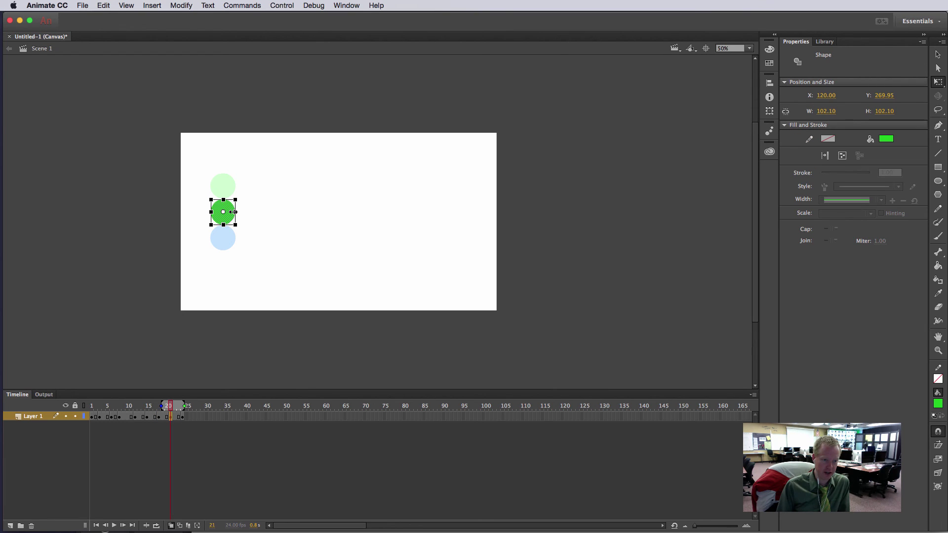
left_click_drag(233, 212, 232, 212)
key("Return")
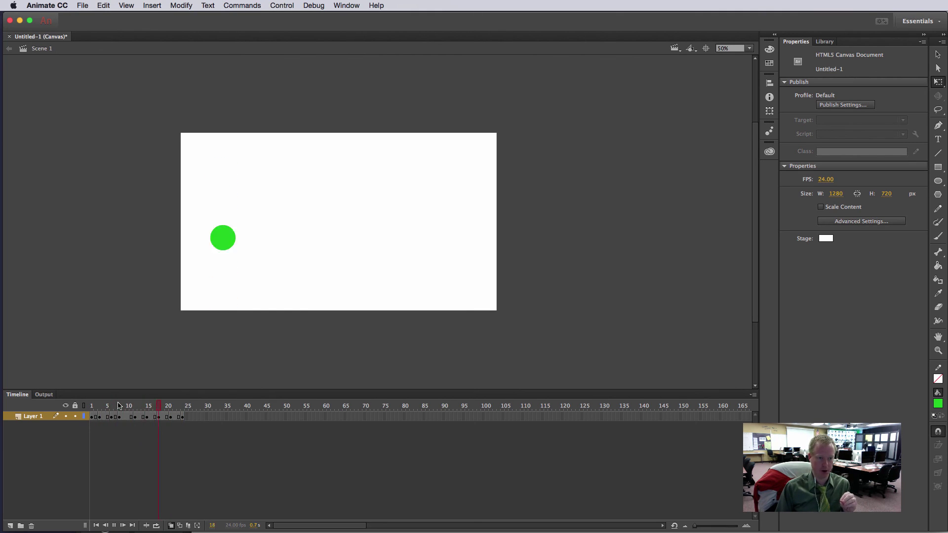
Raise the ball higher on the stage on frames 3 and 6.
left_click(92, 416)
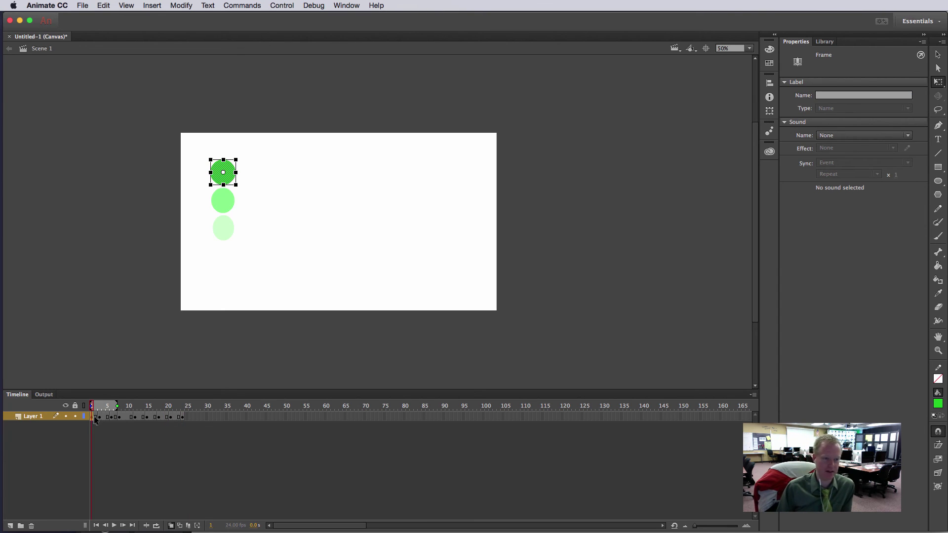
left_click(100, 416)
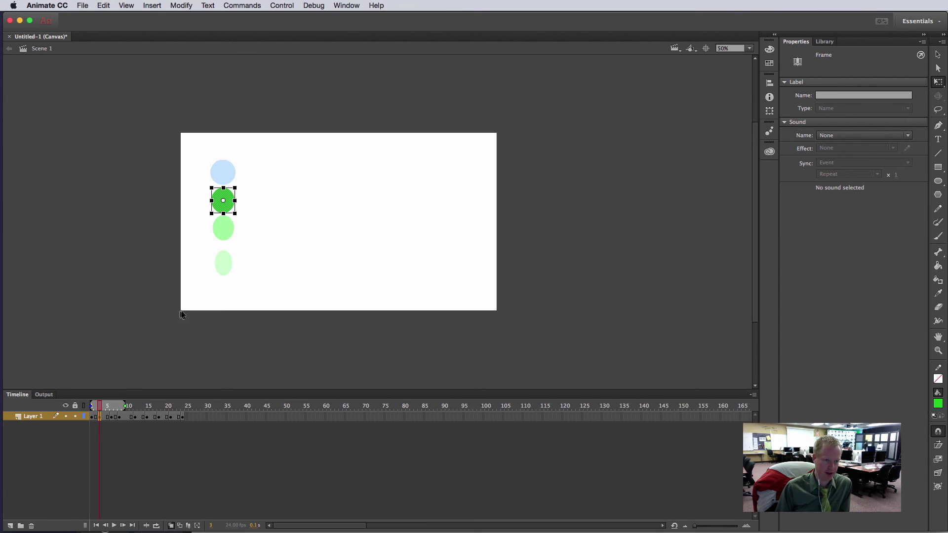
left_click(228, 210)
left_click_drag(228, 209, 229, 194)
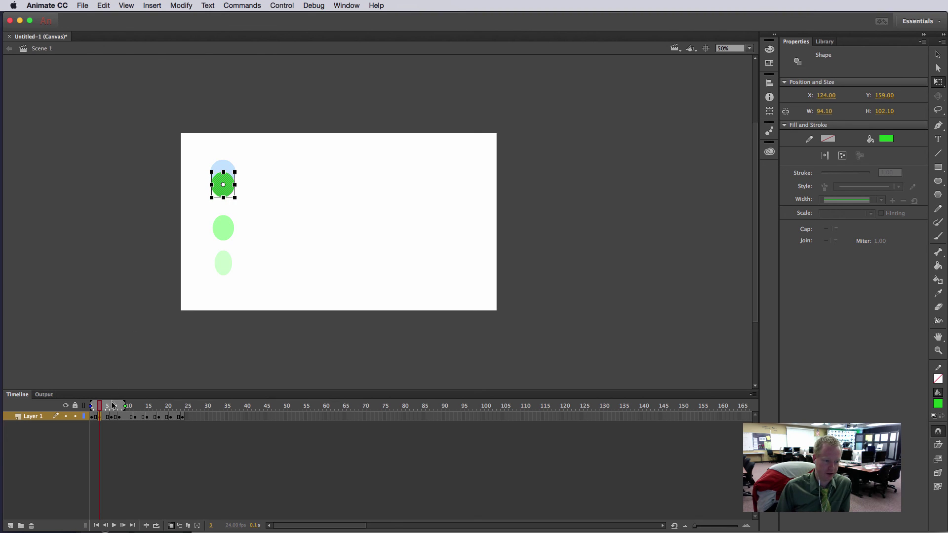
left_click(113, 417)
left_click(228, 231)
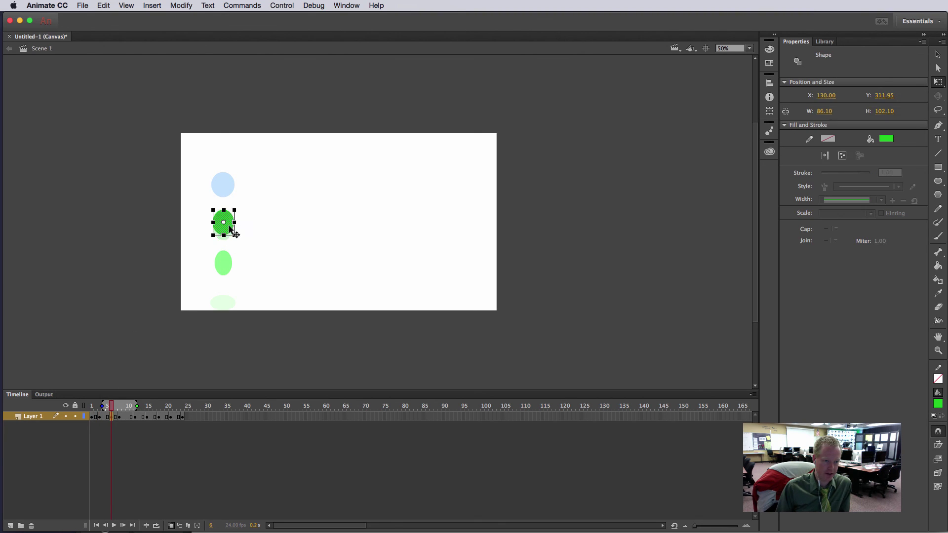
left_click_drag(228, 231, 229, 221)
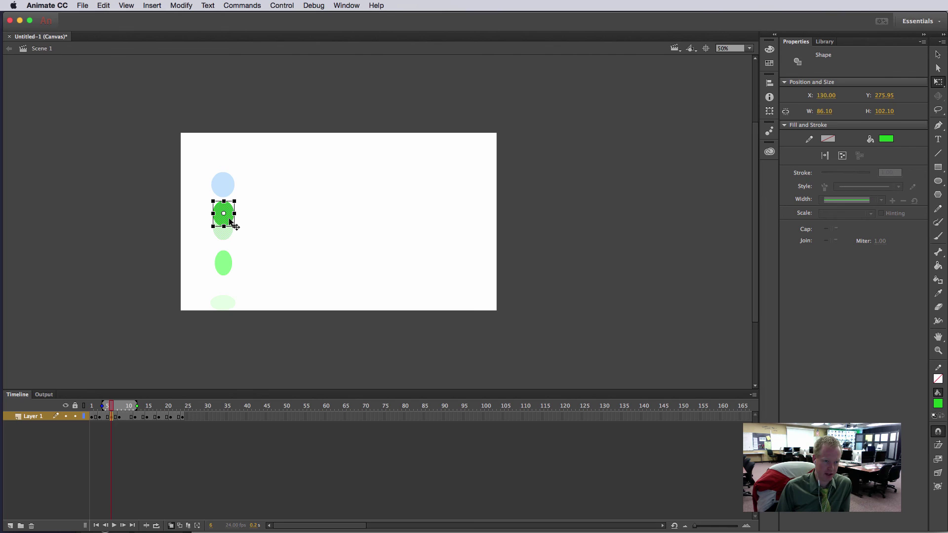
Lower the ball on frames 15 and 18, then step through to frame 24 to review.
left_click(121, 417)
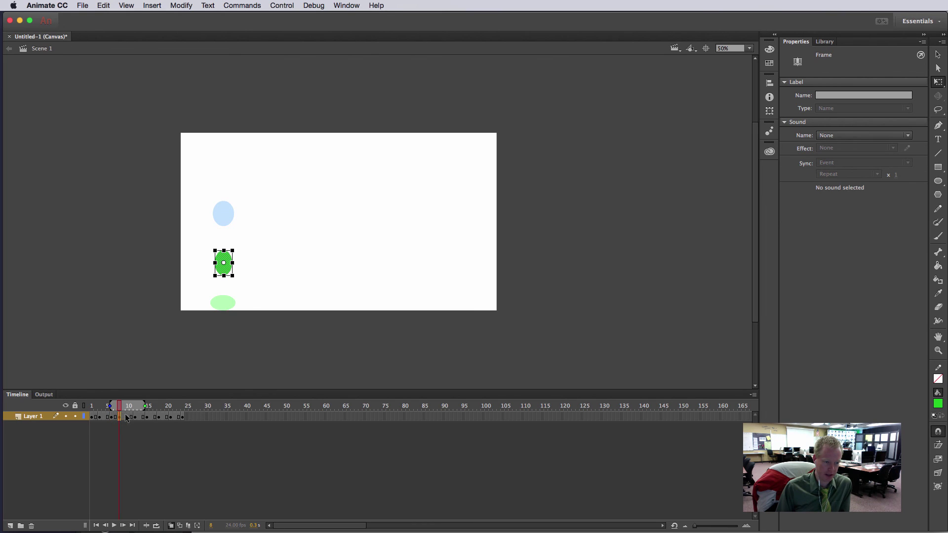
left_click(136, 417)
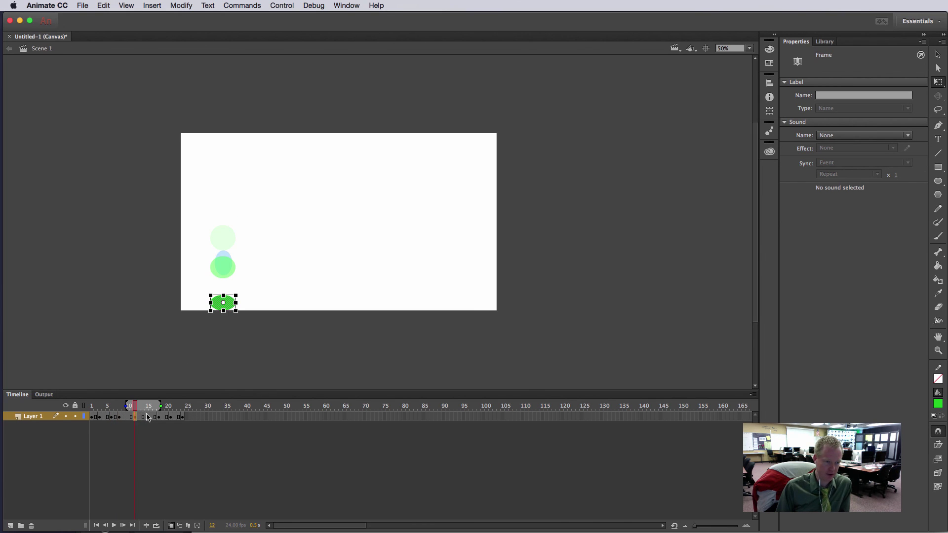
left_click(147, 417)
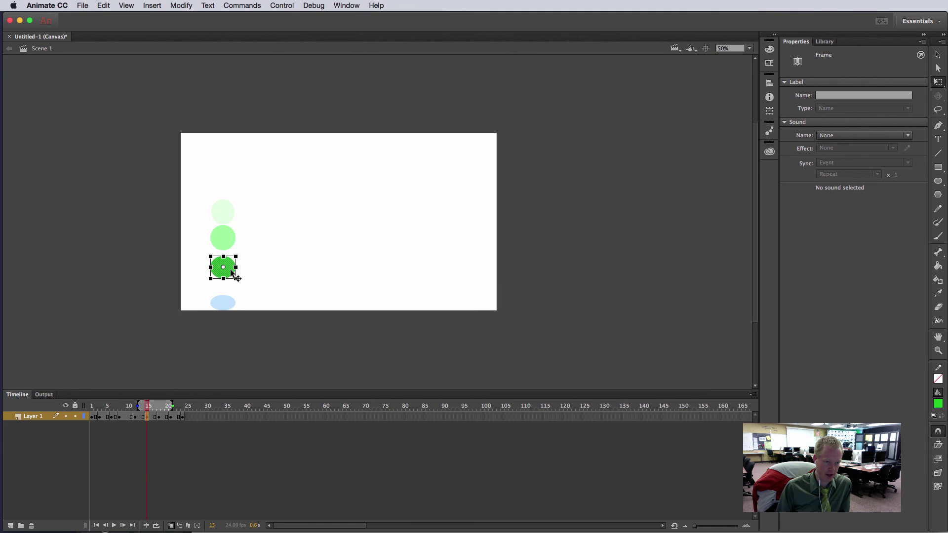
left_click_drag(235, 272, 232, 285)
left_click(159, 417)
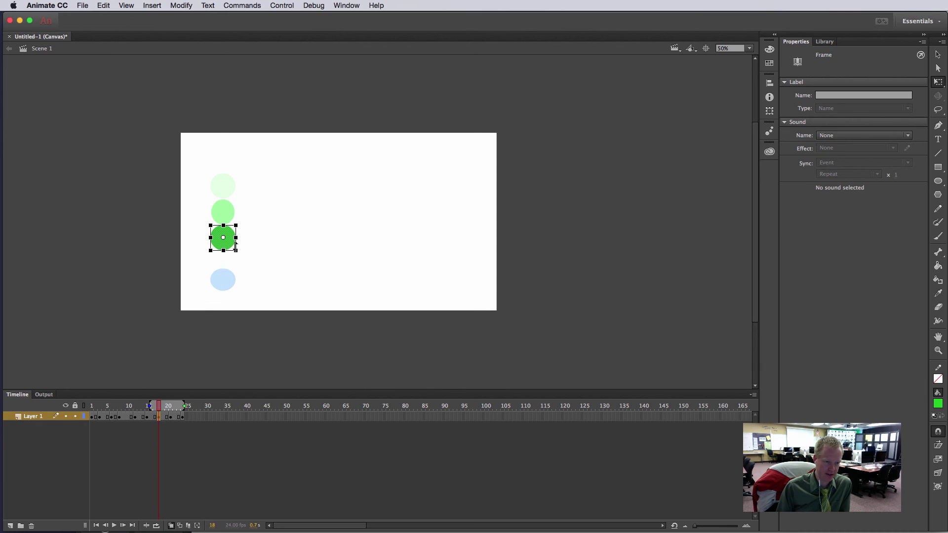
left_click_drag(230, 245, 230, 257)
left_click(170, 416)
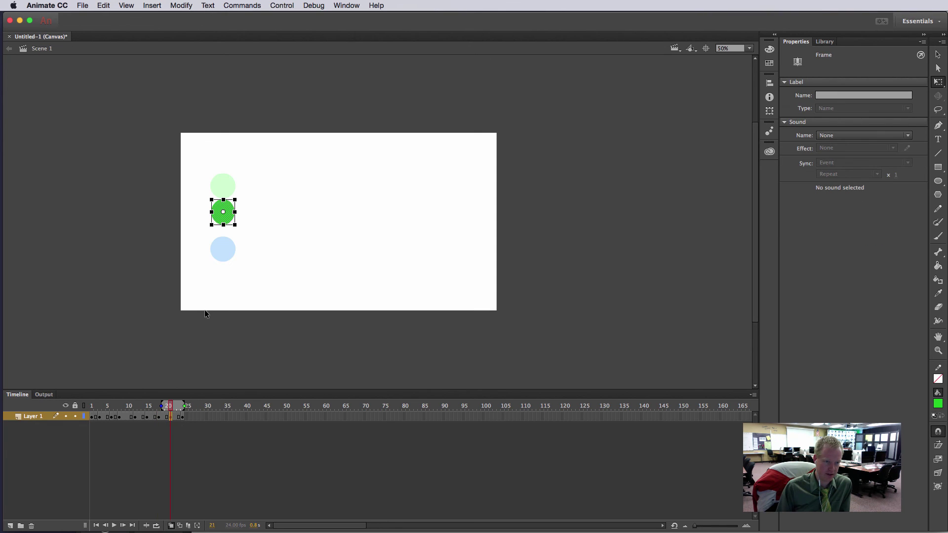
left_click(182, 417)
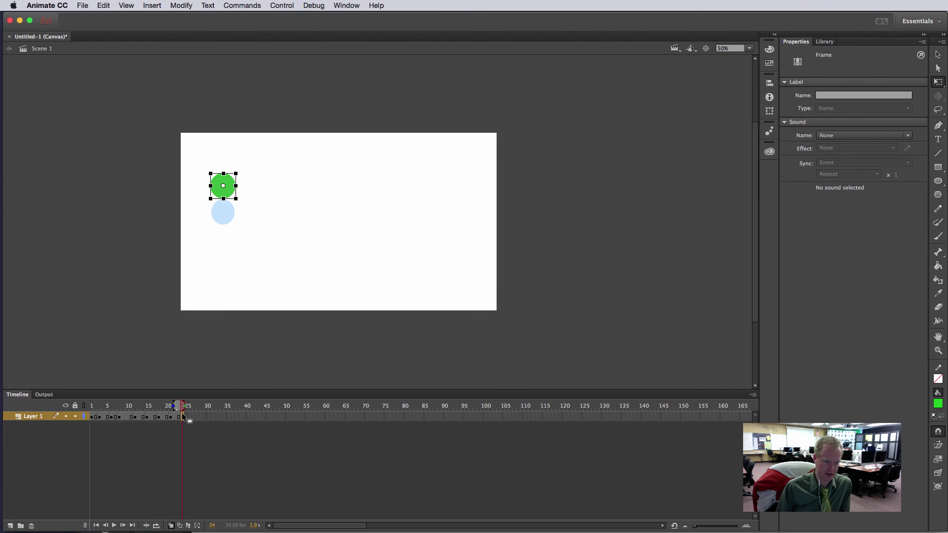
key("Return")
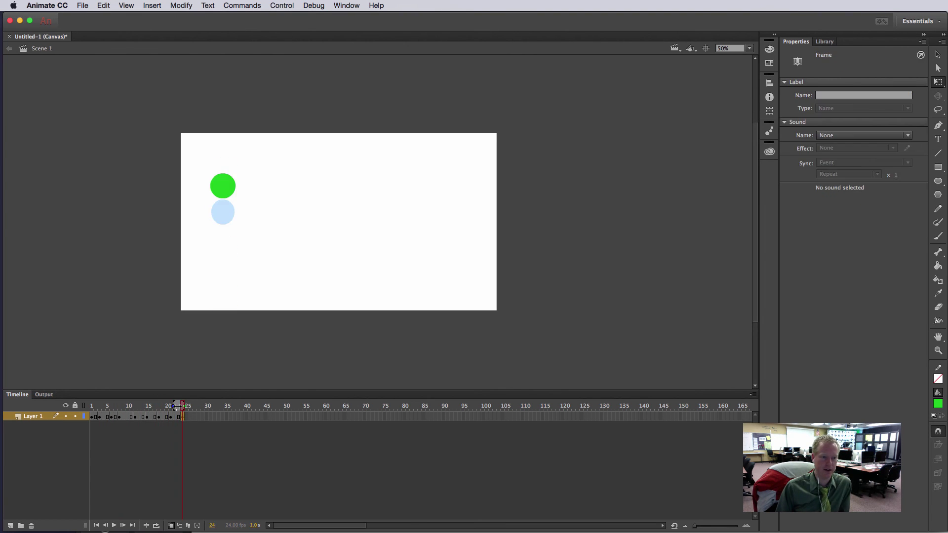
key("Return")
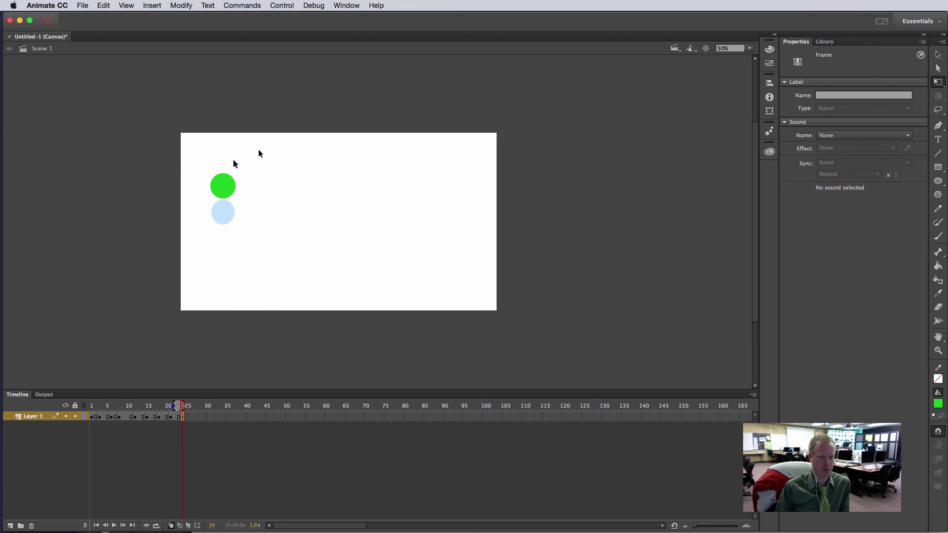
key("Return")
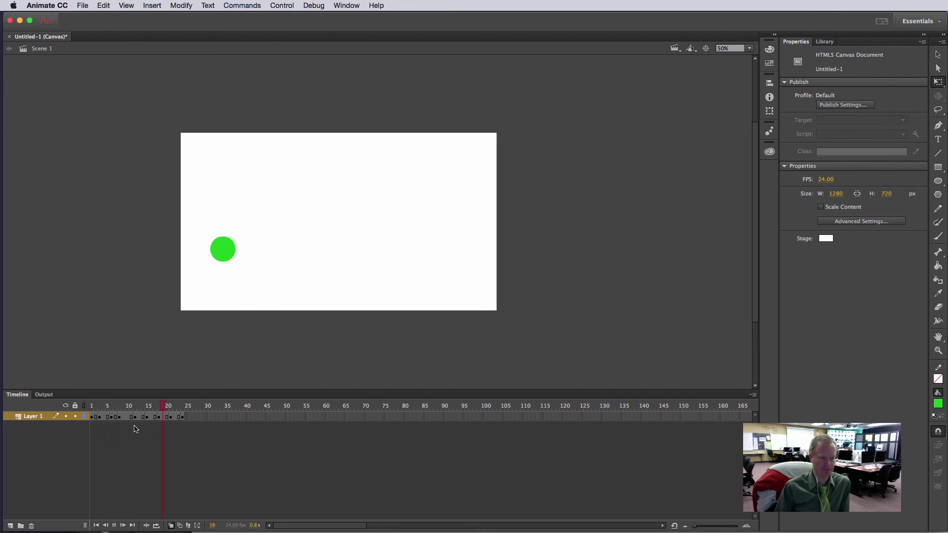
key("Return")
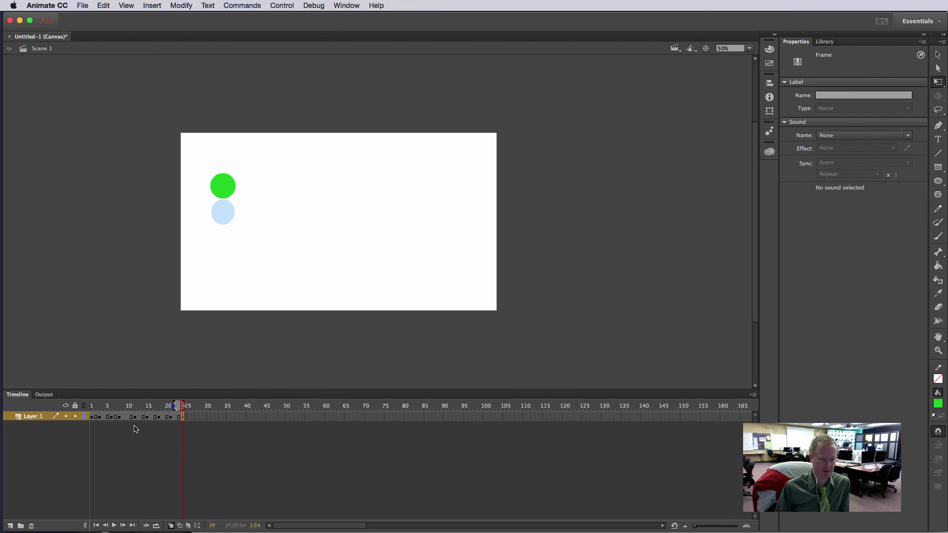